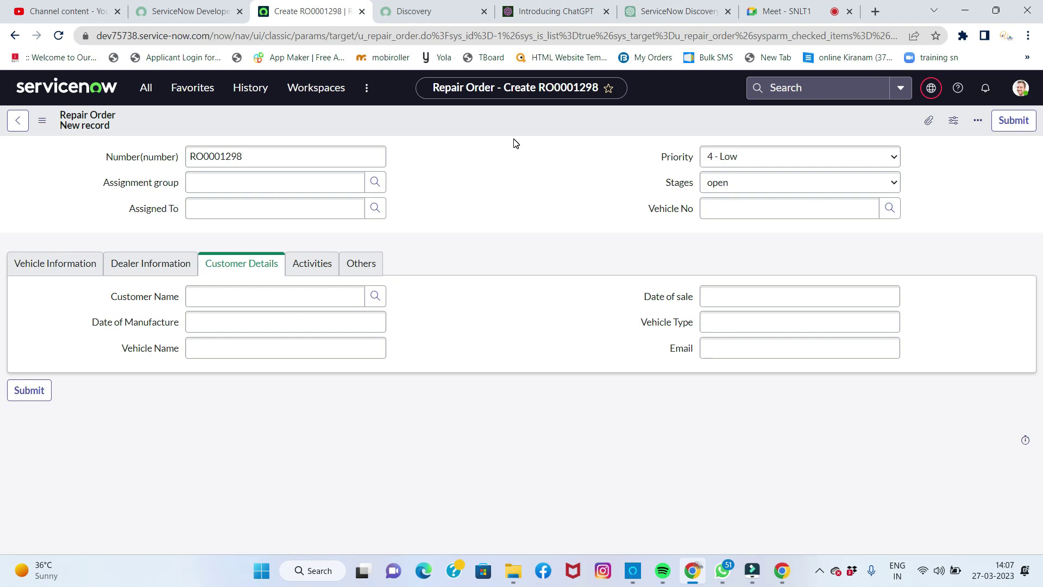
Step: Open the All menu listing applications and modules
left_click(144, 93)
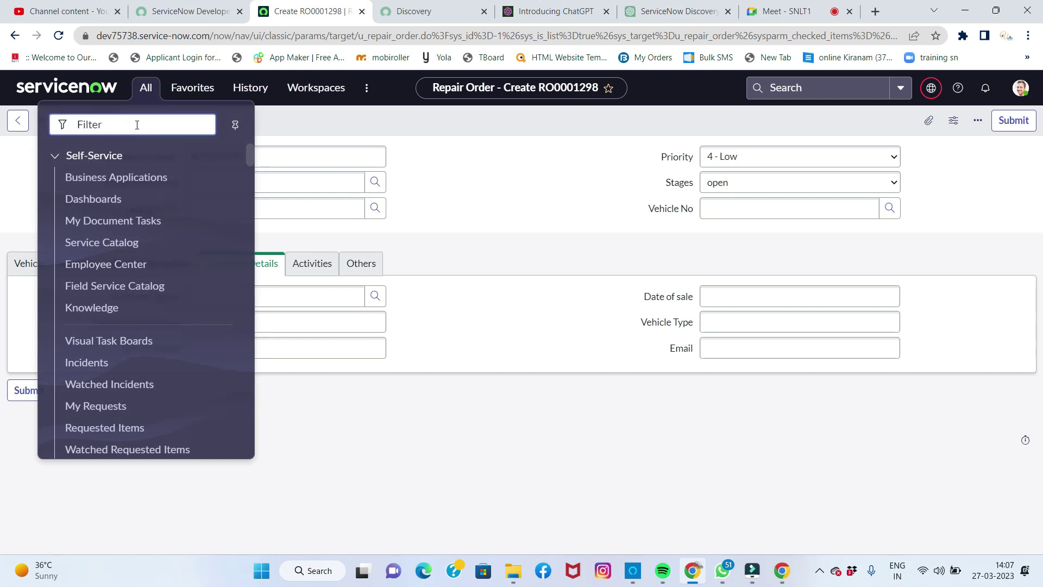
Step: Filter for 'purchase' and create new purchase order ORD0001230 under Warranty Management Purchase Orders
type("purchase")
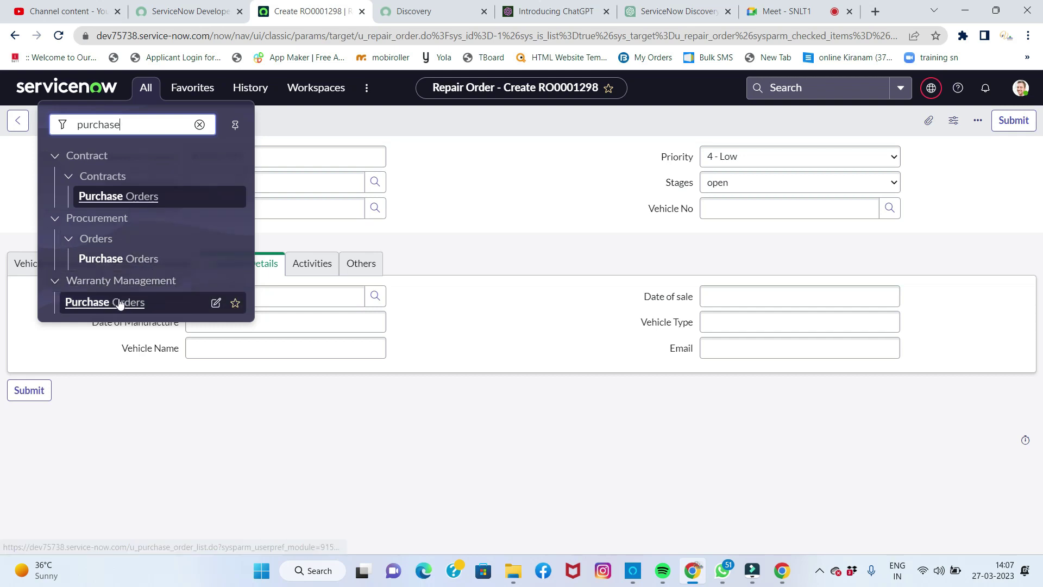
left_click(118, 304)
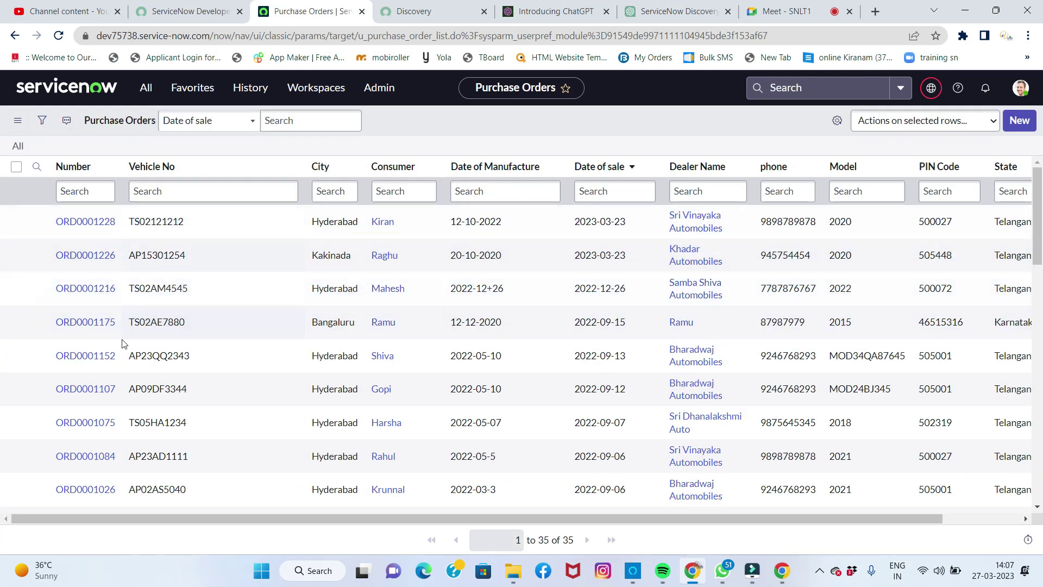
left_click(1016, 122)
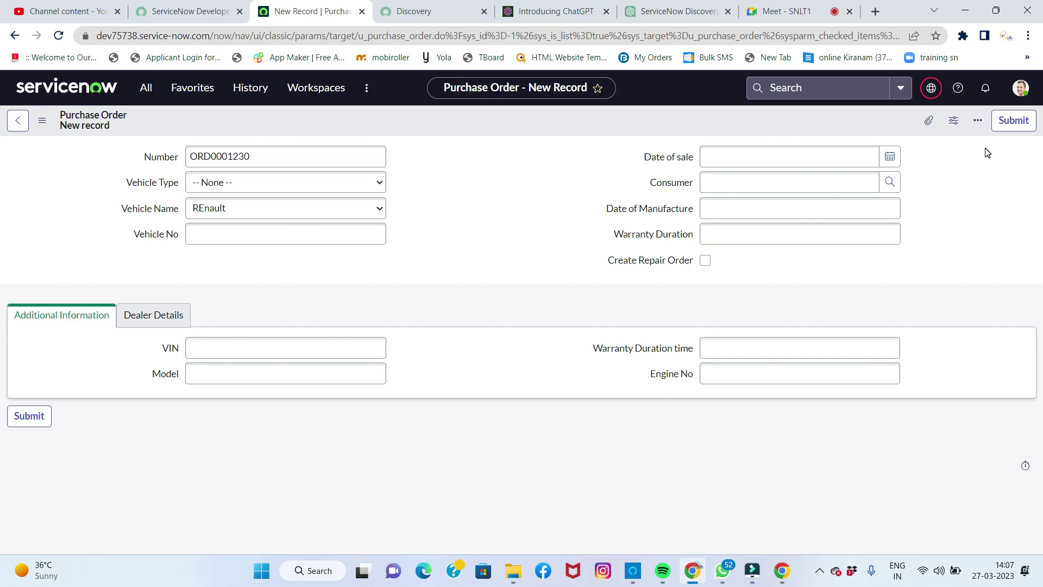
left_click(804, 22)
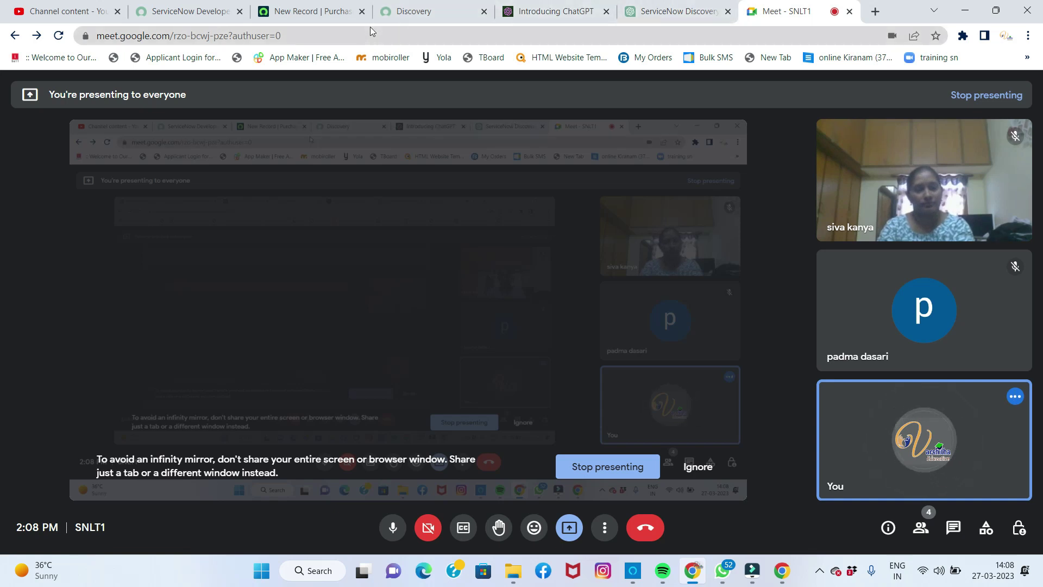
left_click(328, 12)
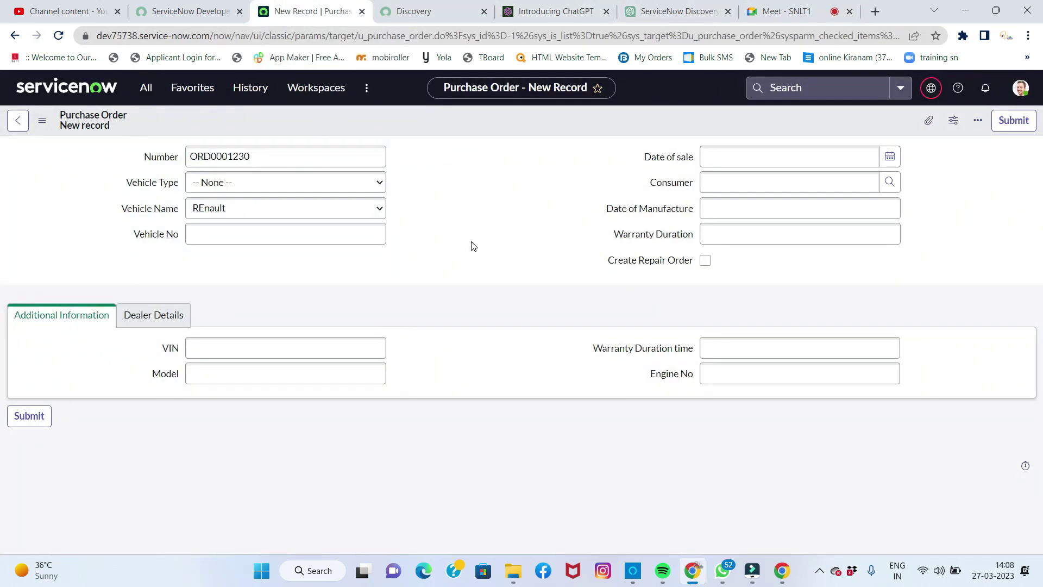
Step: Set Date of sale to 27 March 2023 and Vehicle Type to Car, and pick the consumer from the lookup
left_click(363, 227)
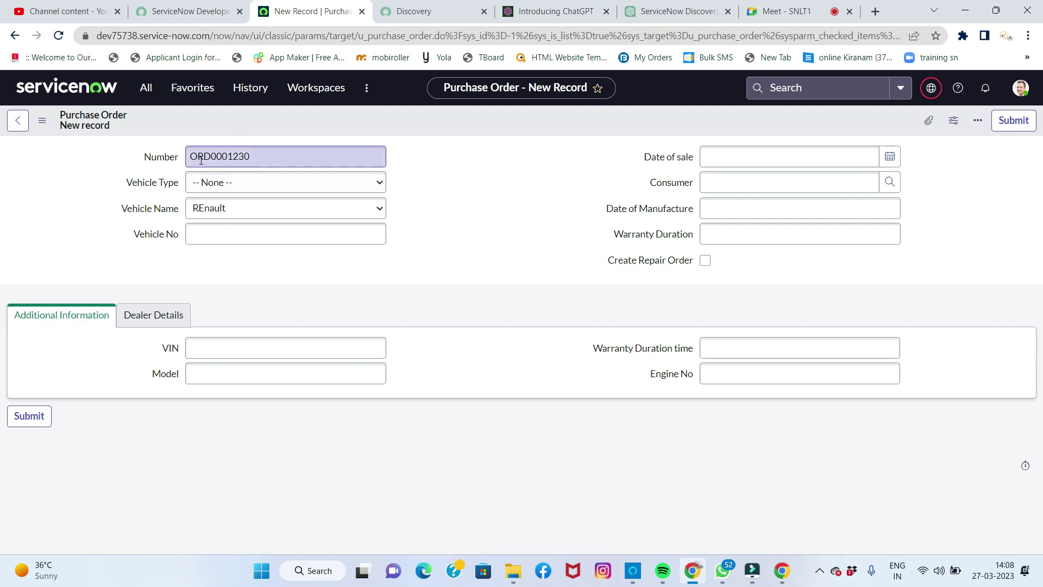
left_click(896, 158)
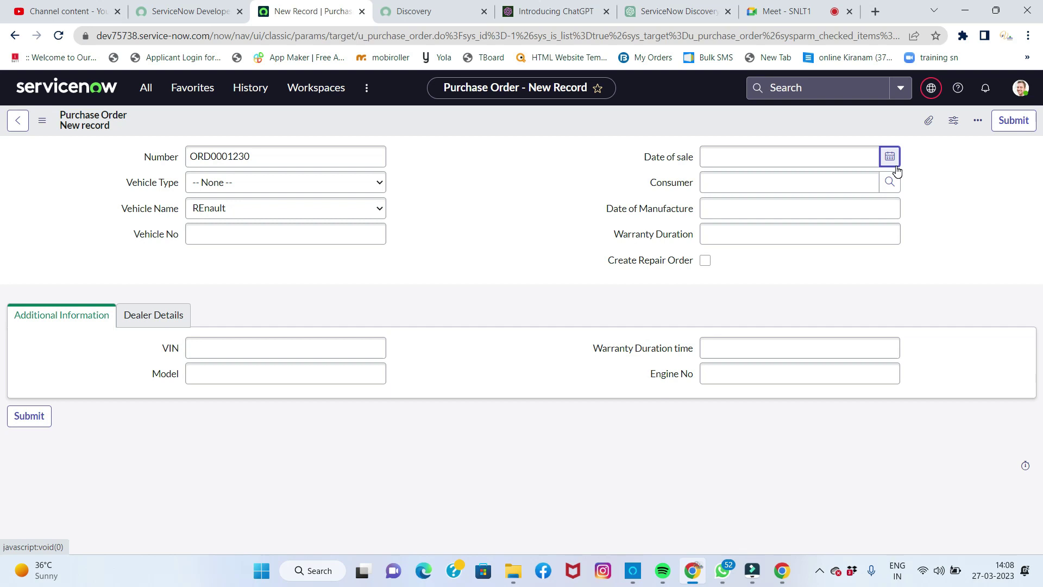
left_click(896, 167)
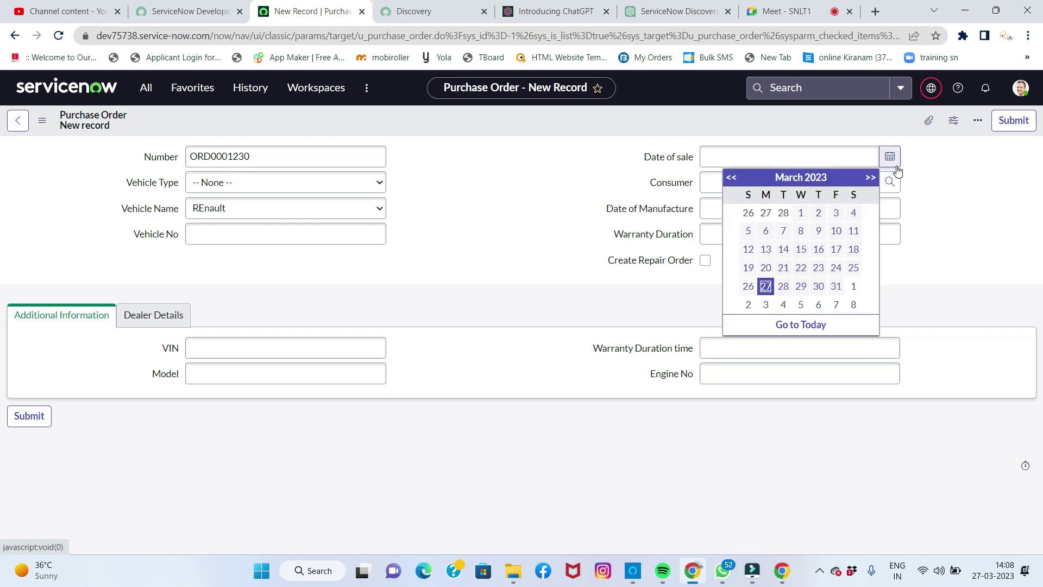
left_click(766, 286)
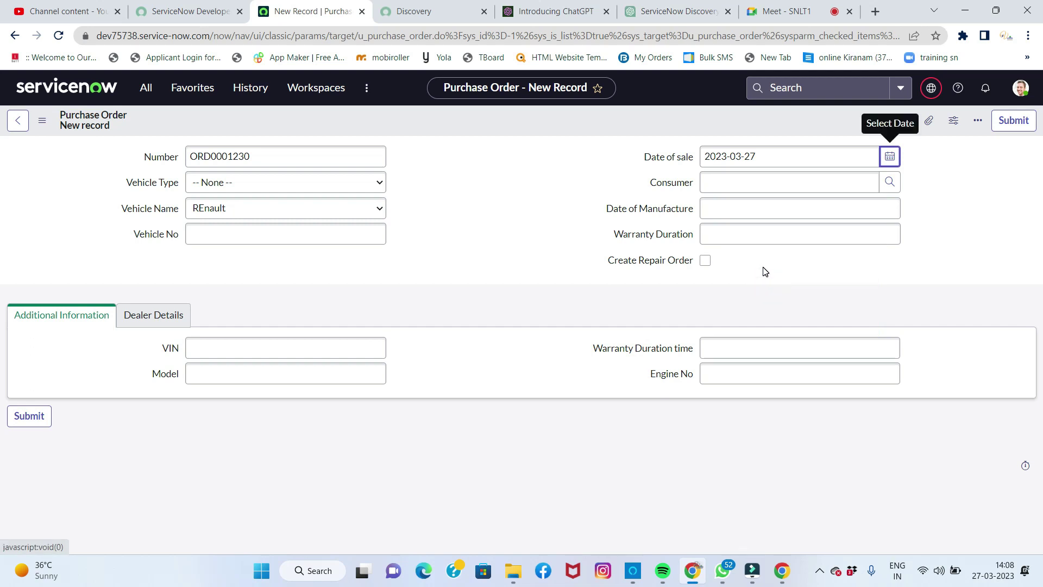
left_click(211, 183)
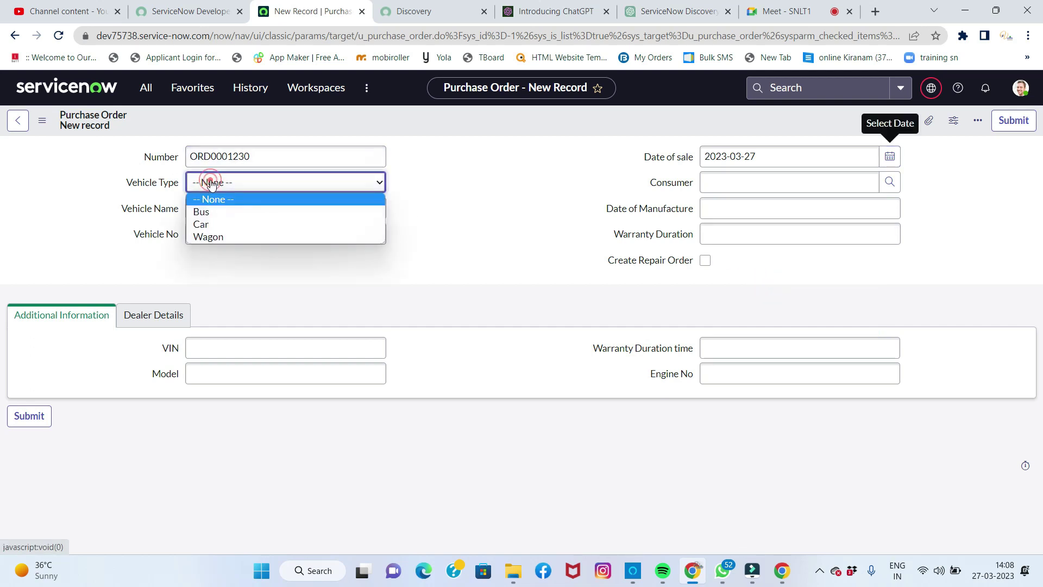
left_click(213, 223)
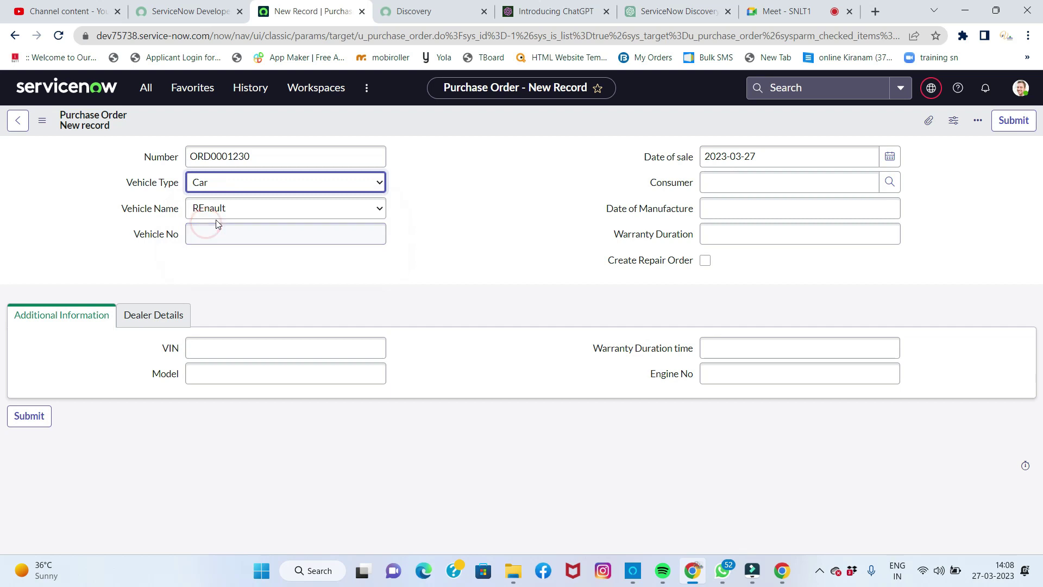
left_click(890, 182)
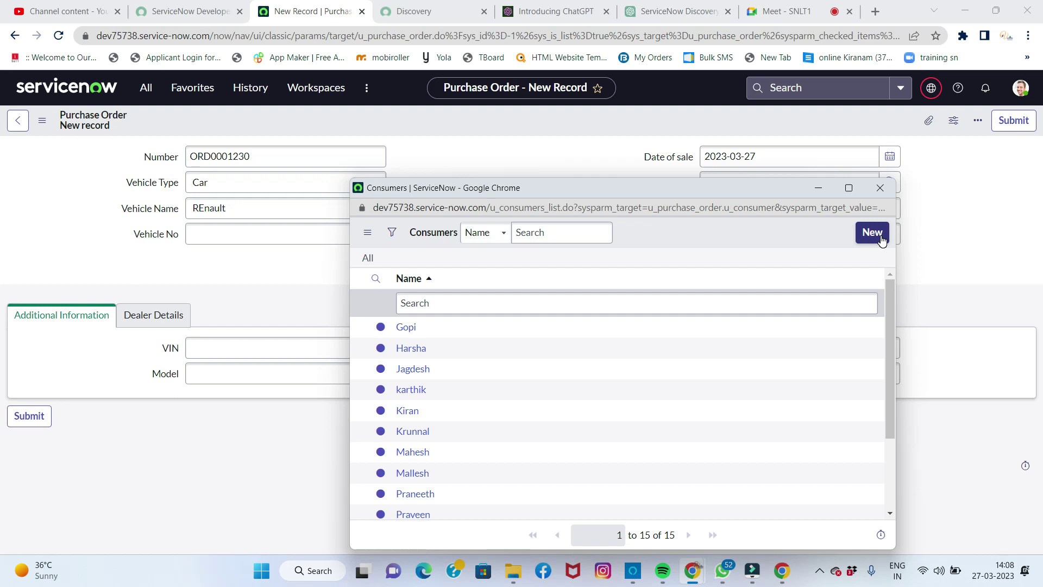
left_click(411, 390)
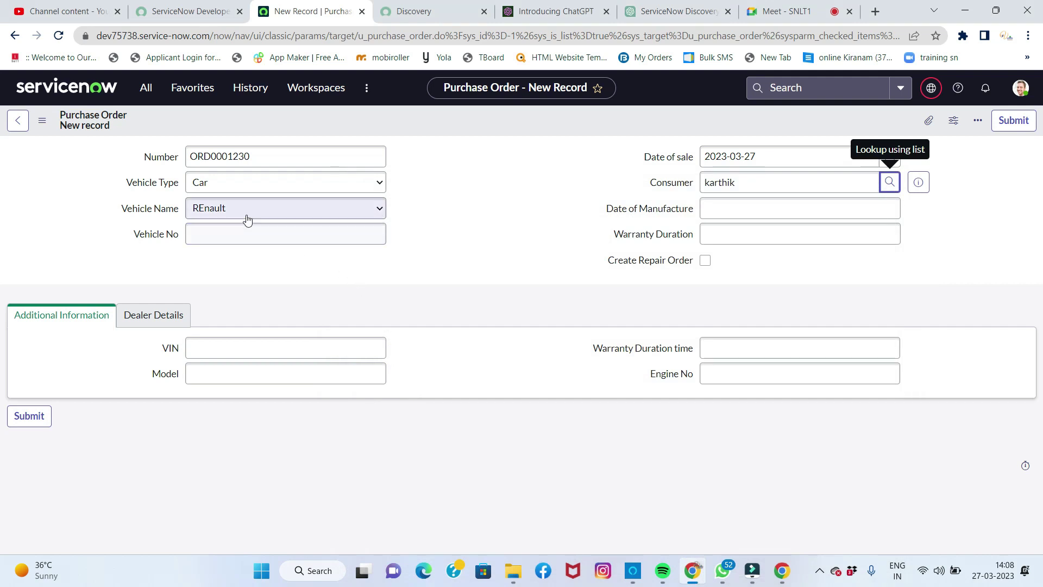
left_click(216, 208)
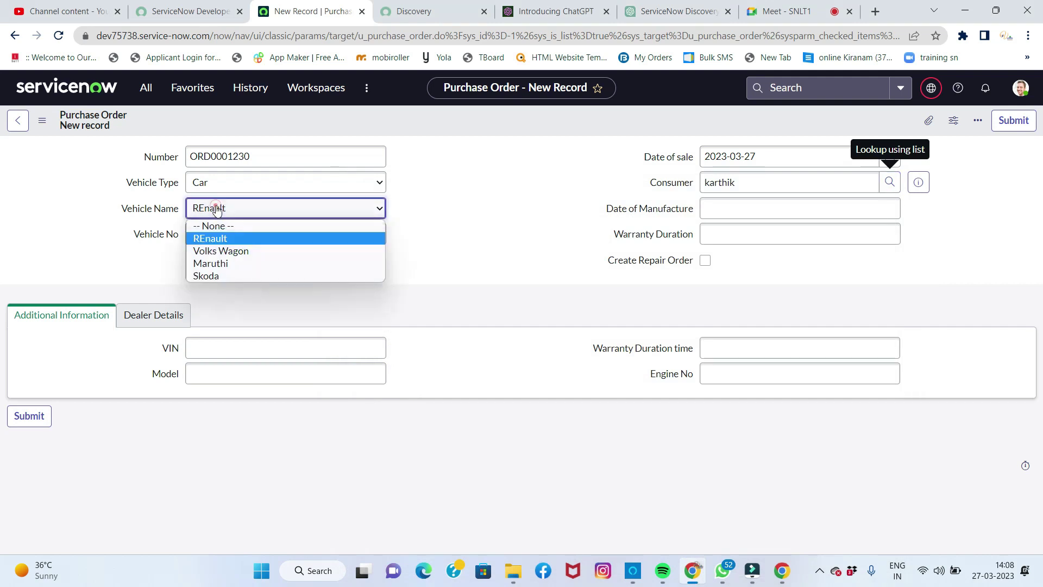
left_click(219, 264)
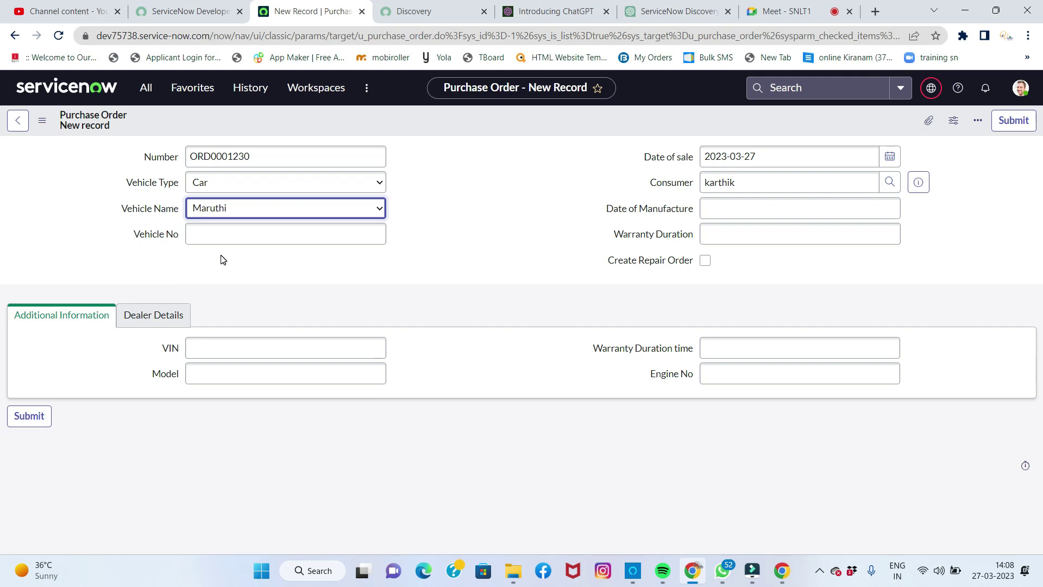
left_click(721, 206)
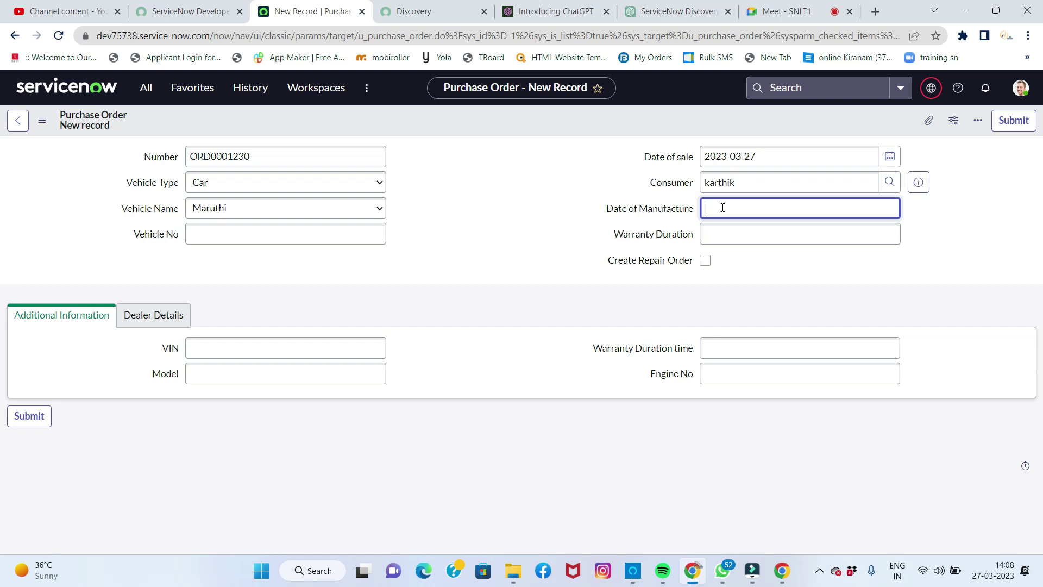
type("20-03-2020")
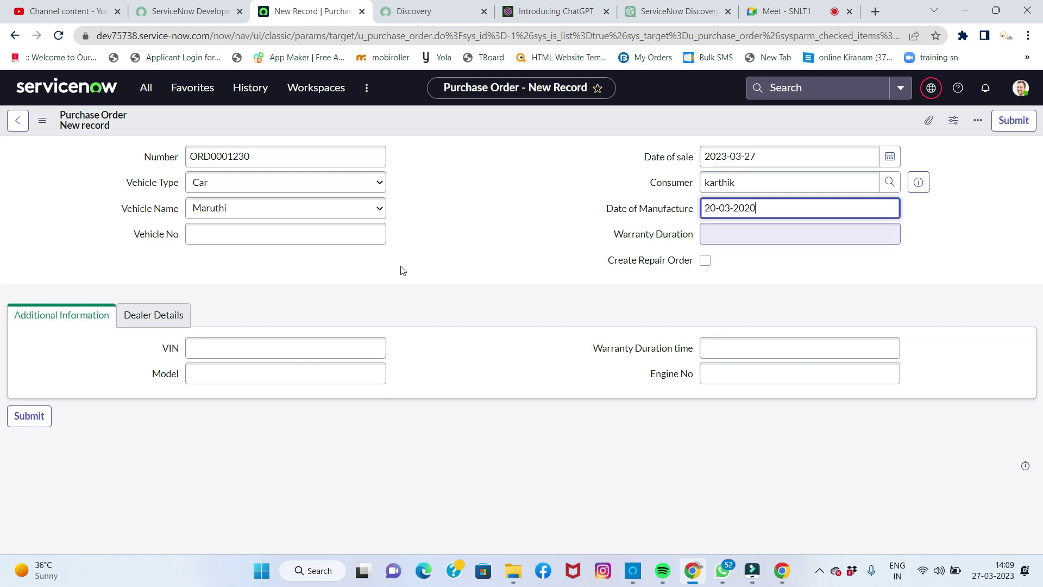
left_click(267, 234)
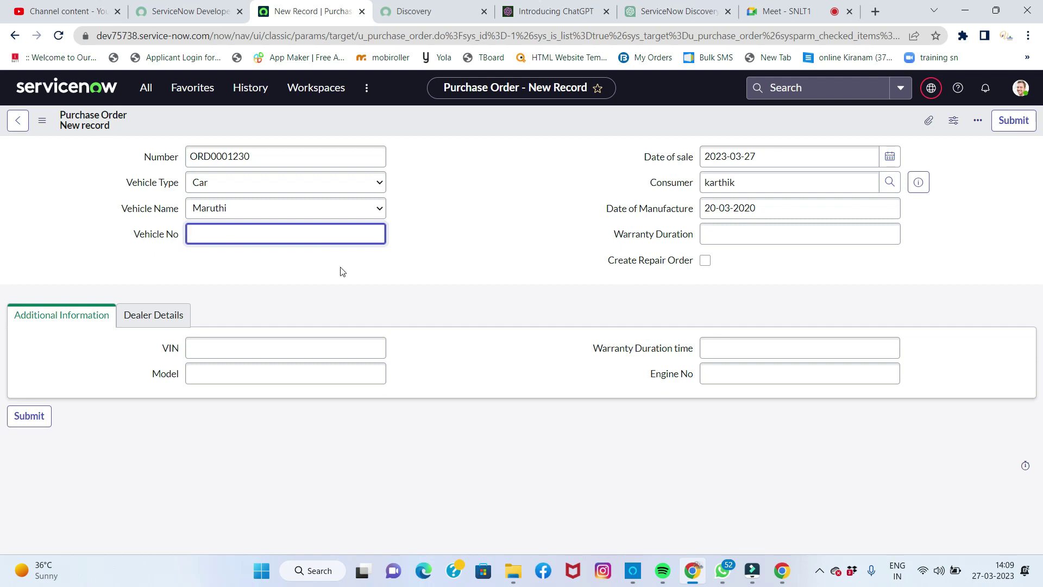
type("TS02AG1212")
left_click(737, 238)
type("1 yeaer")
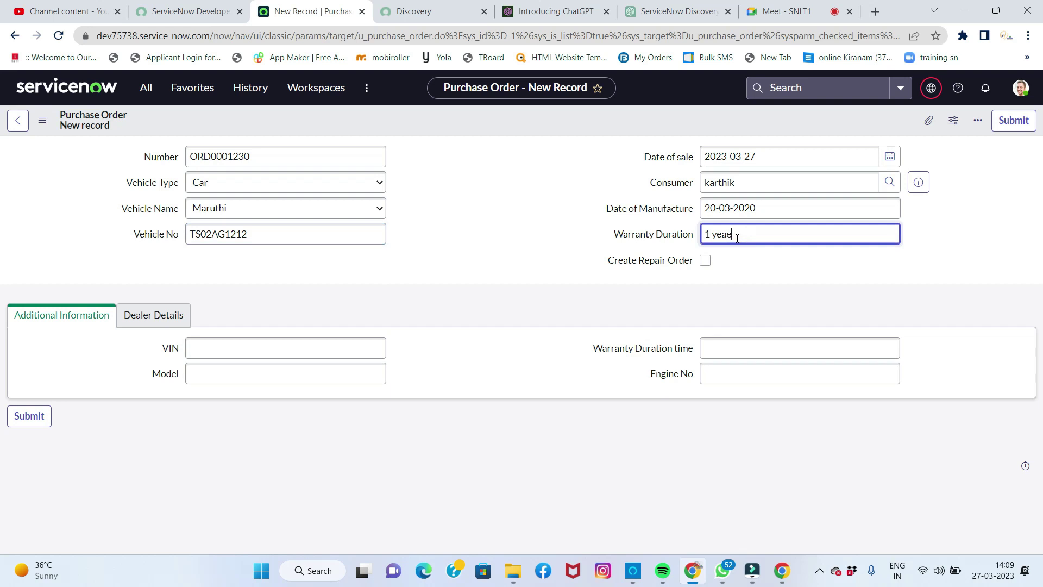
key("BackSpace")
key("BackSpace")
type("r")
left_click(237, 346)
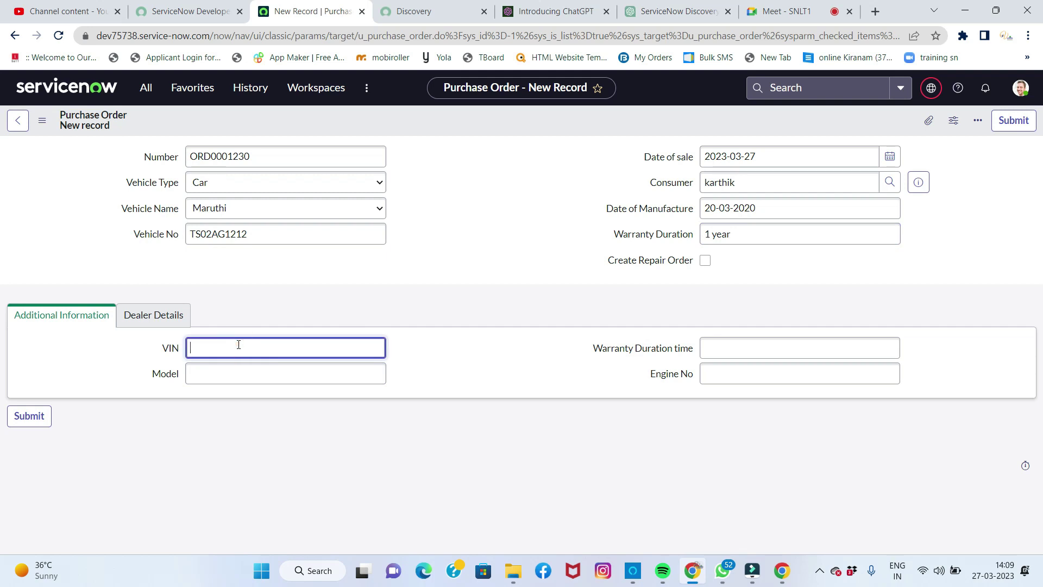
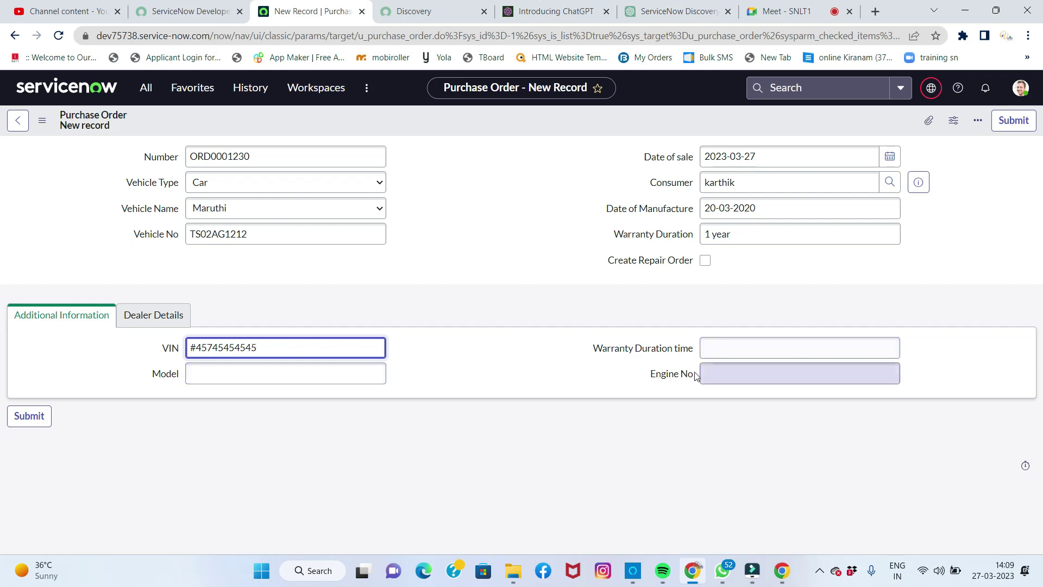
left_click(718, 346)
type("1")
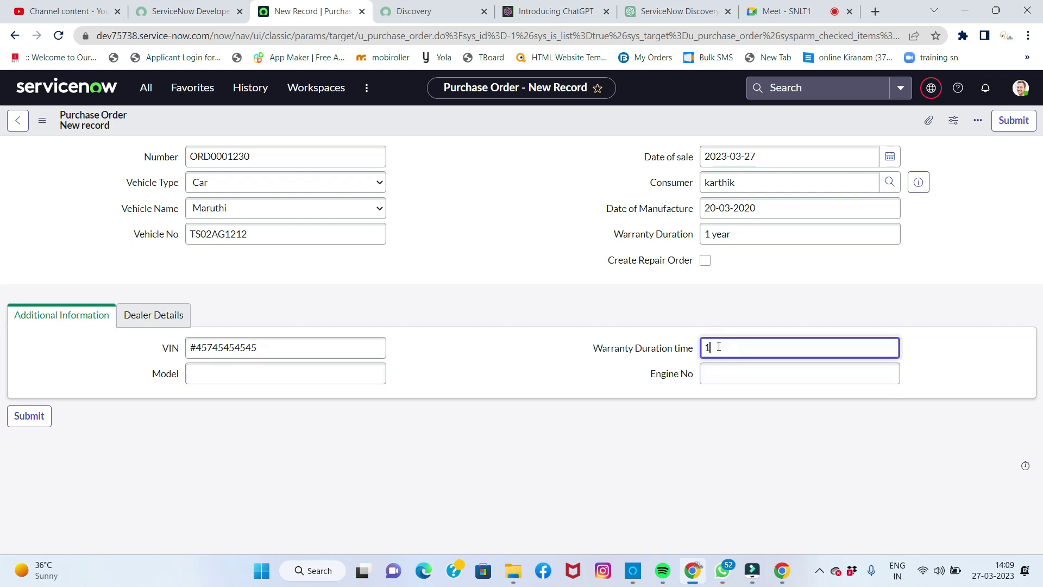
type("2 months")
Step: Enter Model 2020 and Engine No ENG4578787
left_click(335, 369)
type("2020")
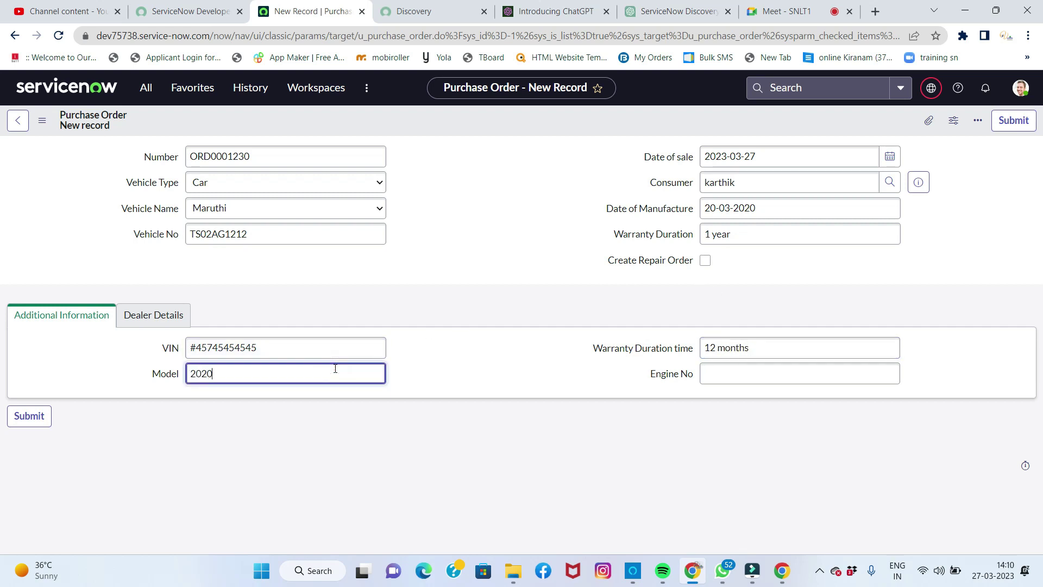
left_click(775, 379)
type("ENG4578787")
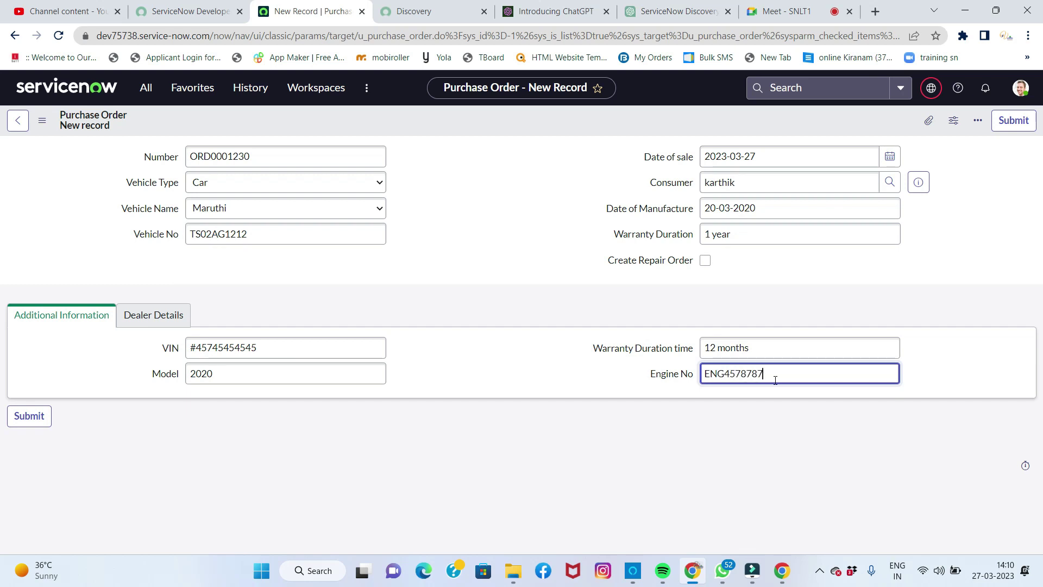
Step: Choose Khadar Automobiles as the dealer in Dealer Details and submit the purchase order
left_click(168, 317)
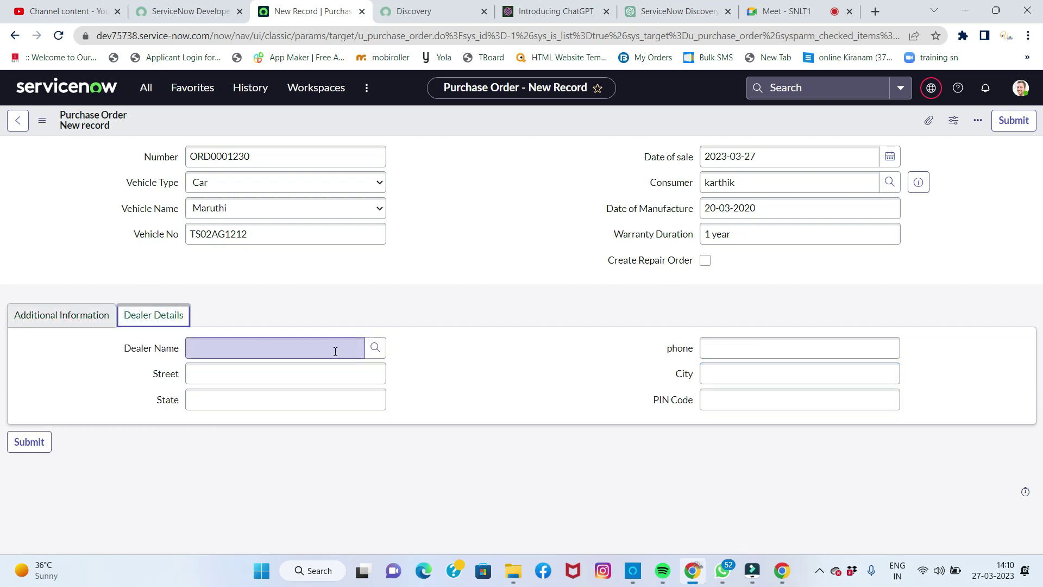
left_click(376, 348)
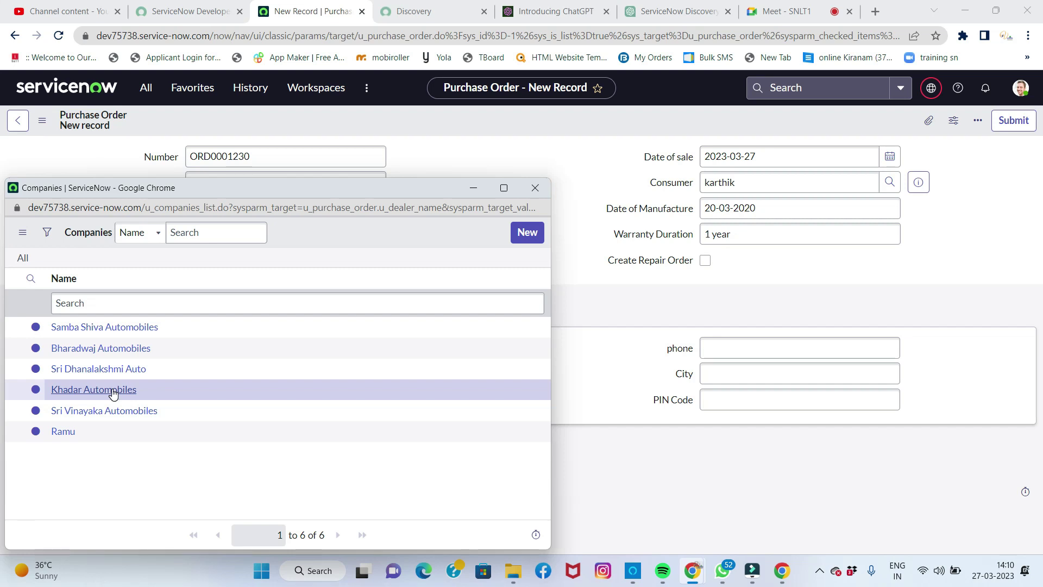
left_click(113, 393)
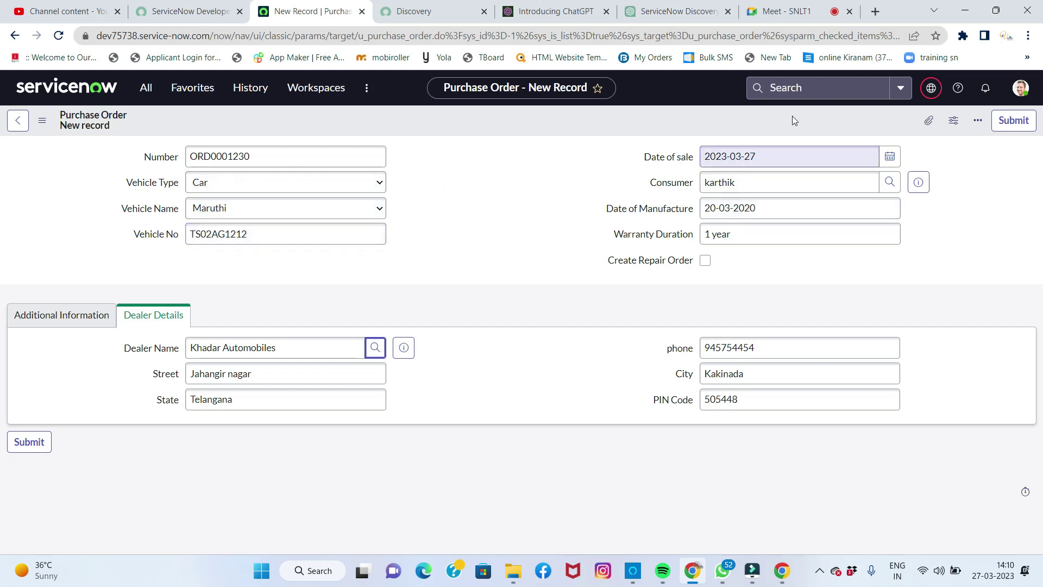
left_click(1010, 126)
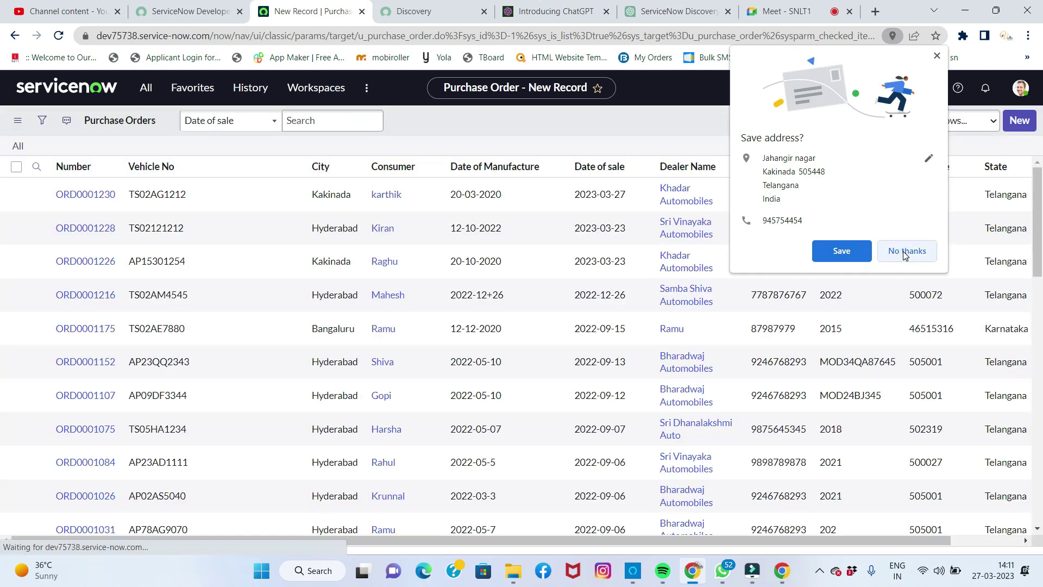
Step: Decline Chrome's offer to save the dealer address with No thanks
left_click(903, 251)
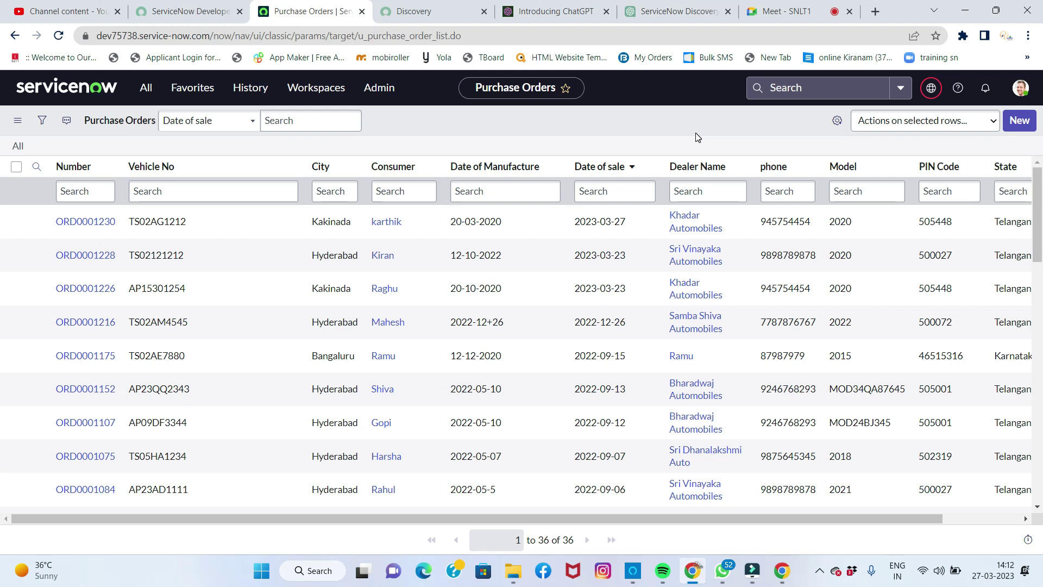
Step: Replace the navigator filter with 'repair order' and open Warranty Management Repair Orders
left_click(146, 88)
left_click(145, 124)
double_click(145, 124)
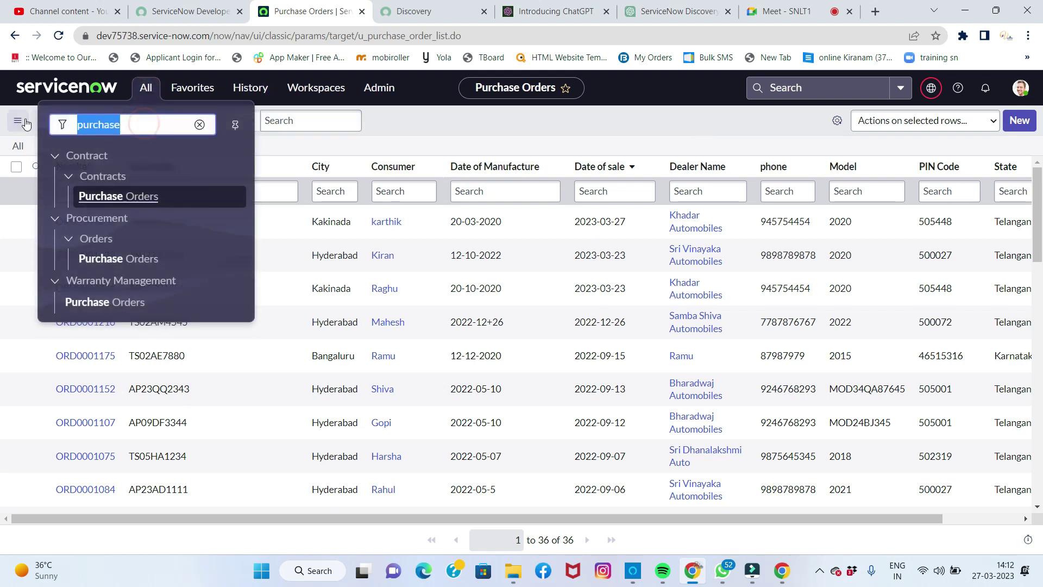
type("r")
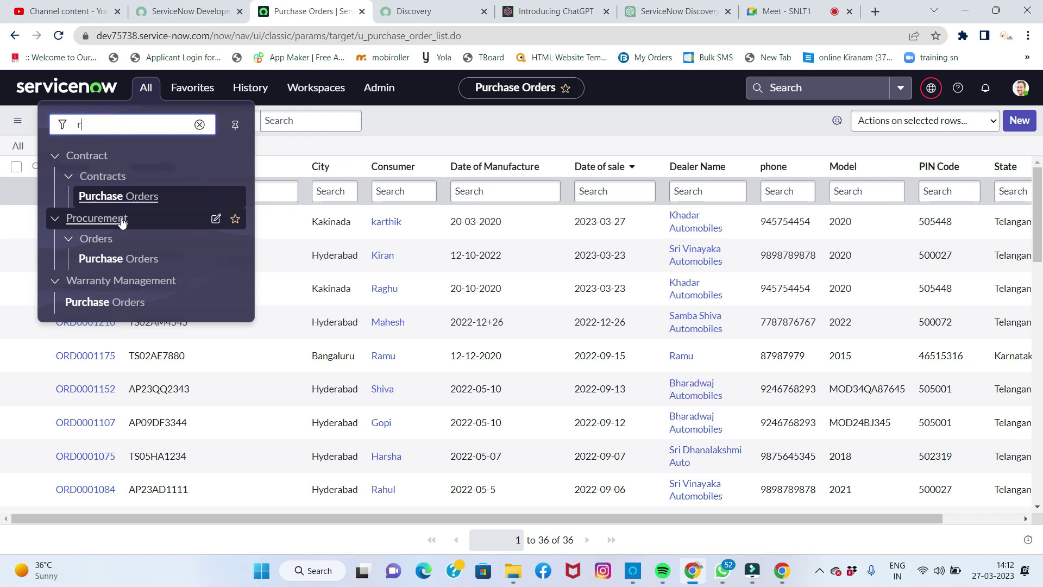
type("epair orderr")
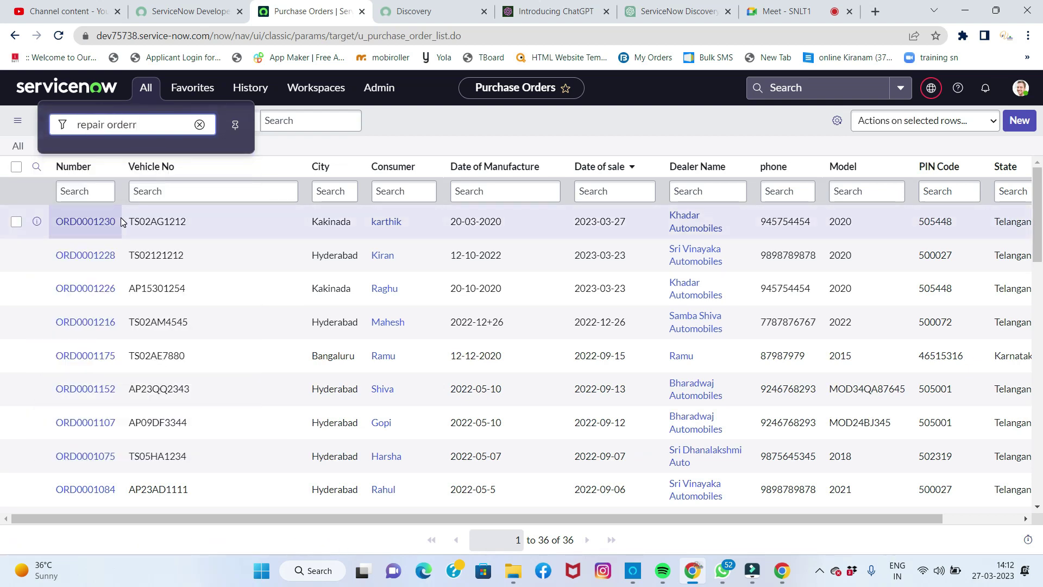
key("BackSpace")
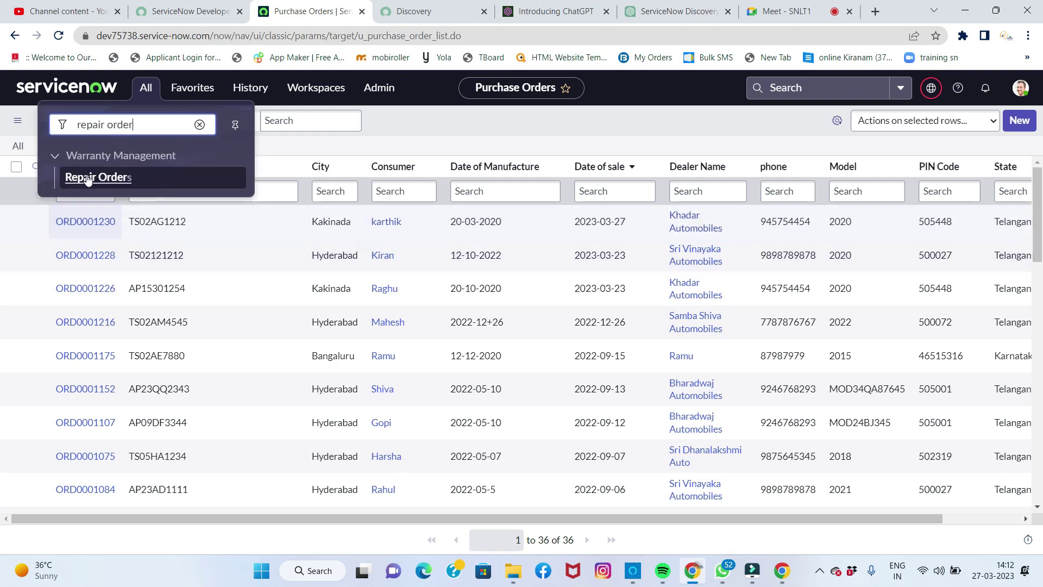
left_click(87, 177)
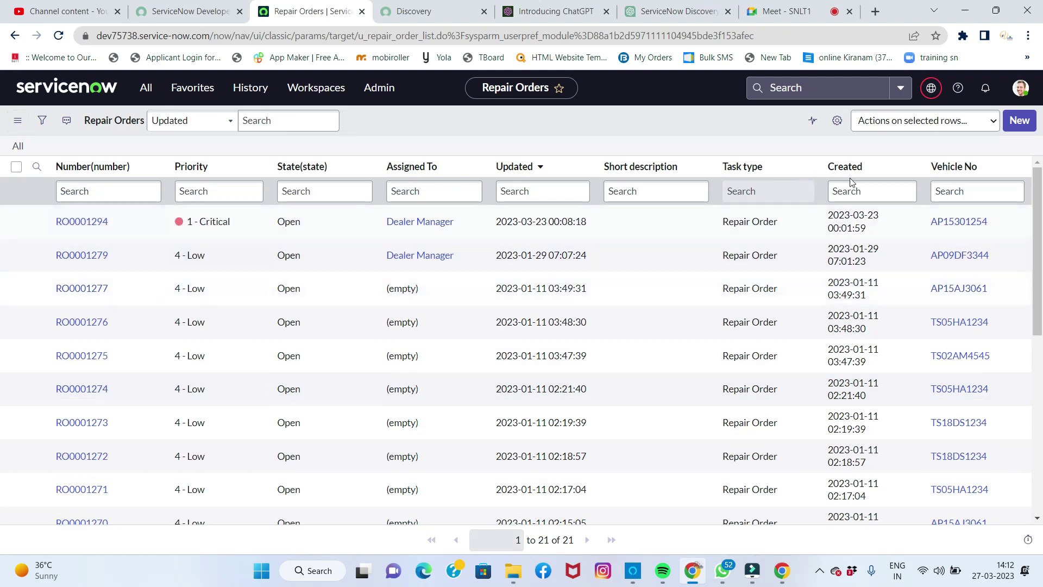
left_click(1012, 123)
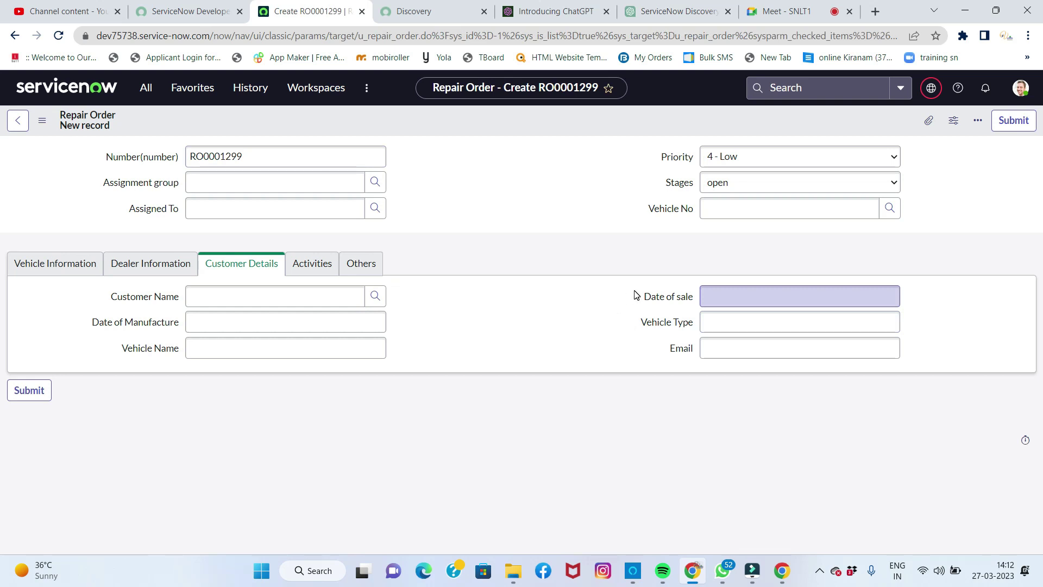
left_click(799, 214)
left_click(798, 211)
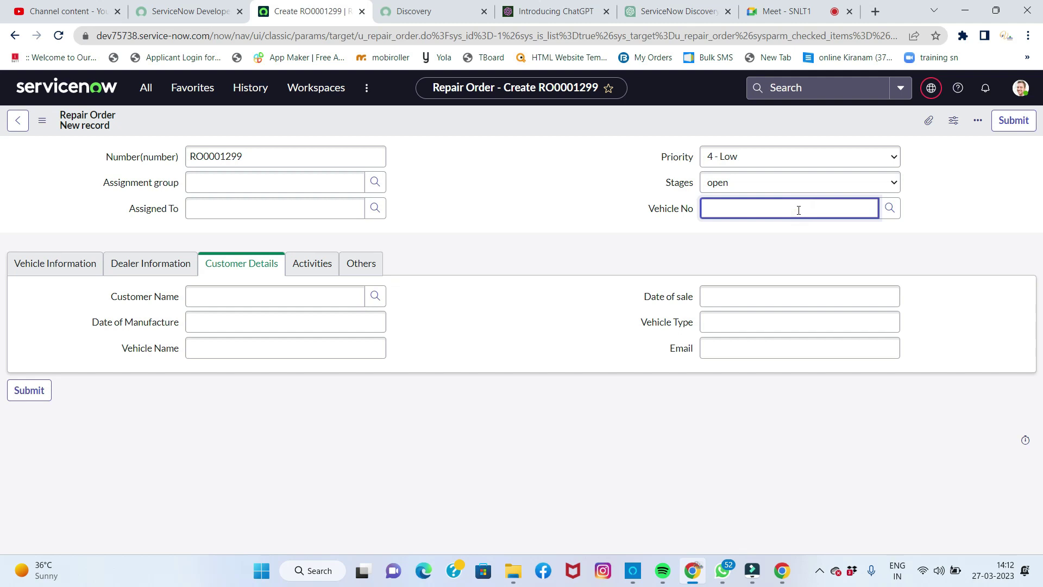
left_click(875, 204)
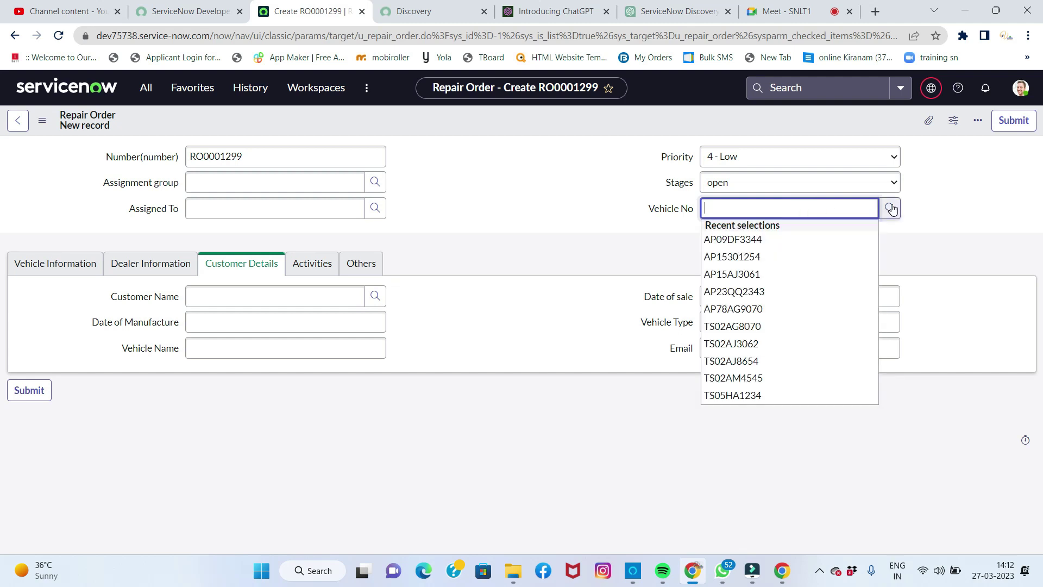
left_click(890, 208)
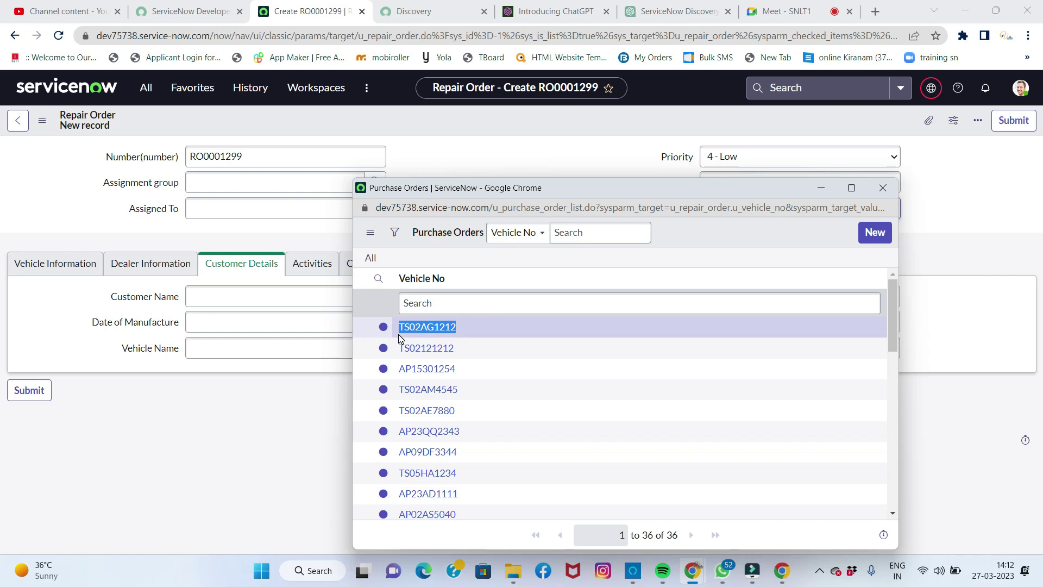
left_click(944, 212)
left_click(783, 212)
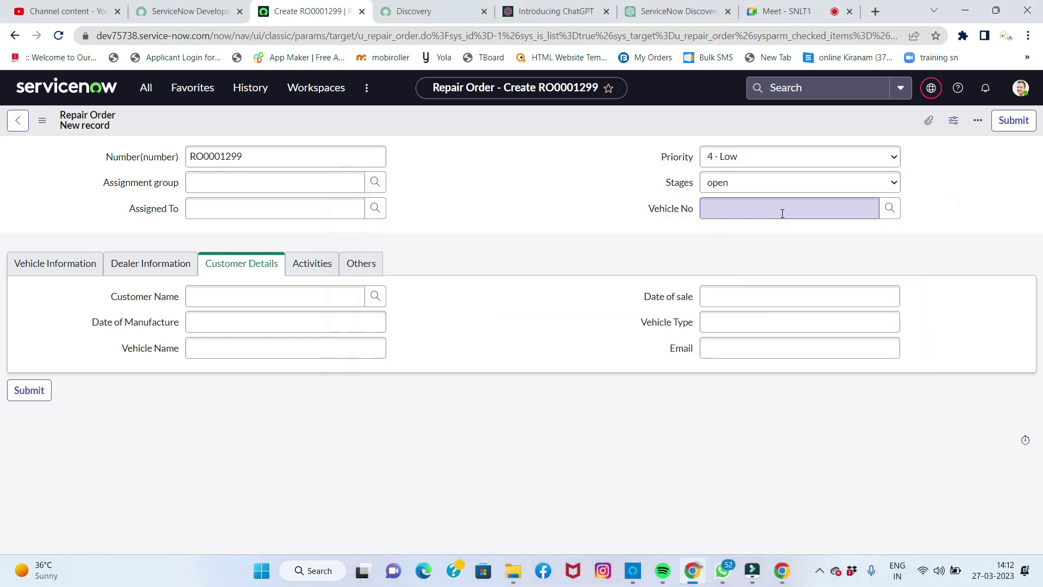
type("TS02AG1212")
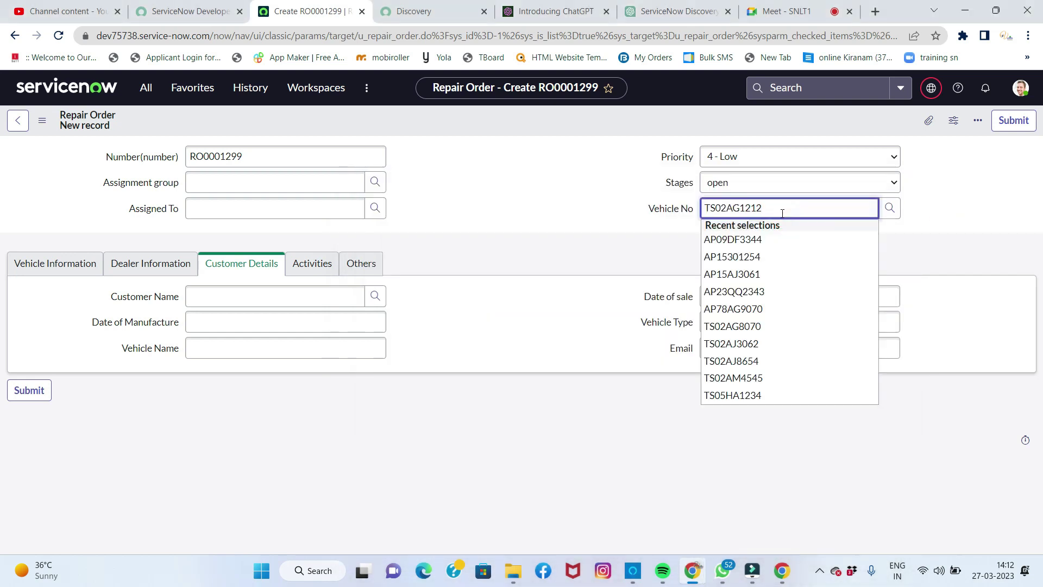
left_click(755, 233)
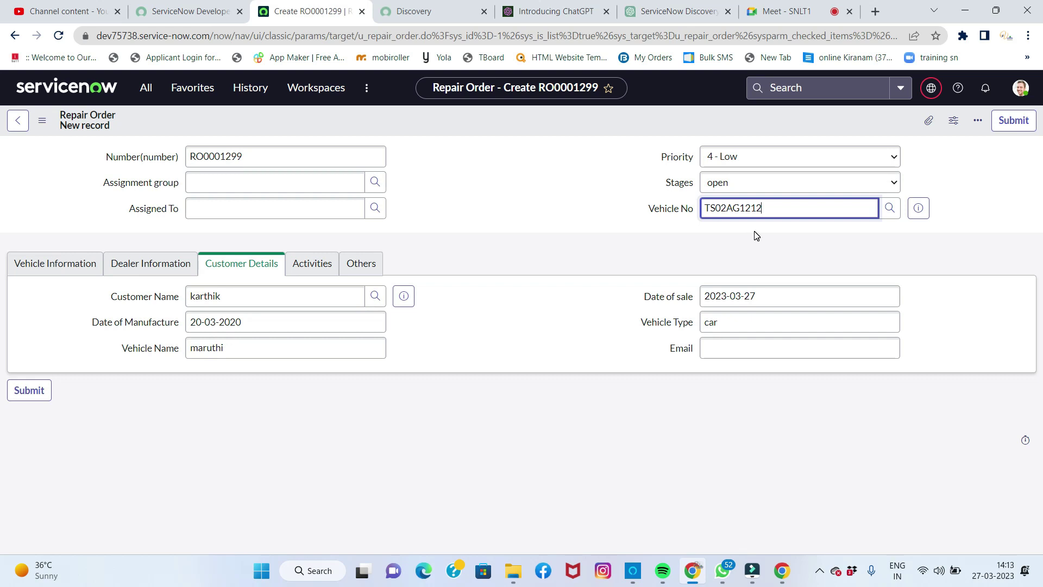
Step: Review the auto-filled vehicle, dealer and customer details, then save RO0001299
left_click(50, 264)
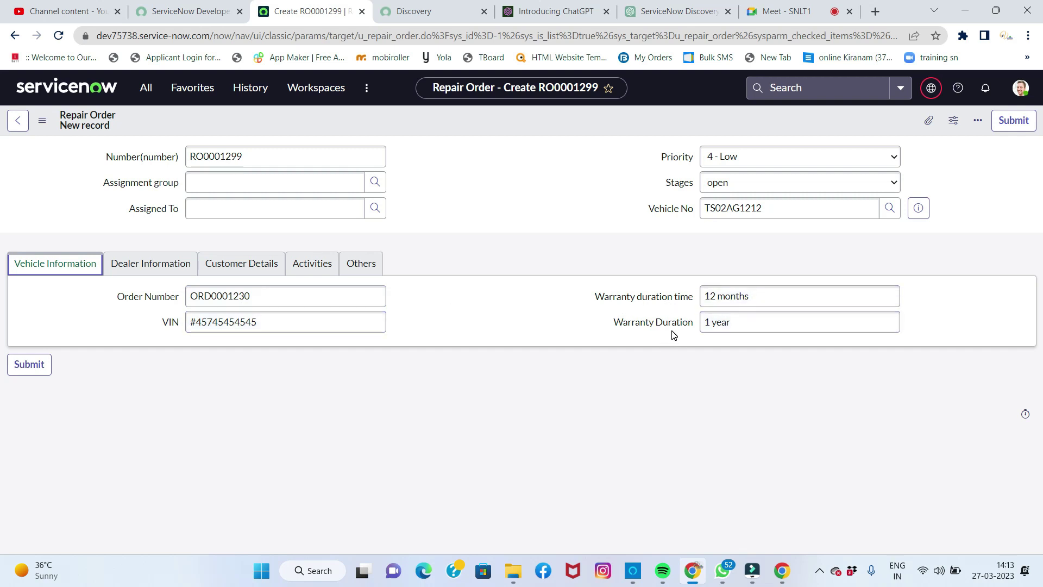
left_click(171, 270)
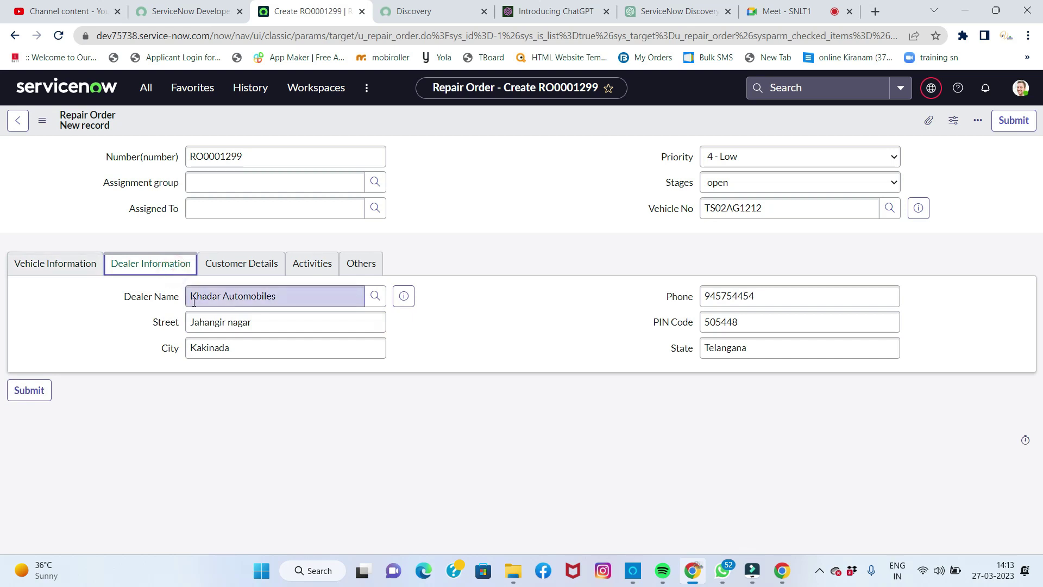
left_click(235, 265)
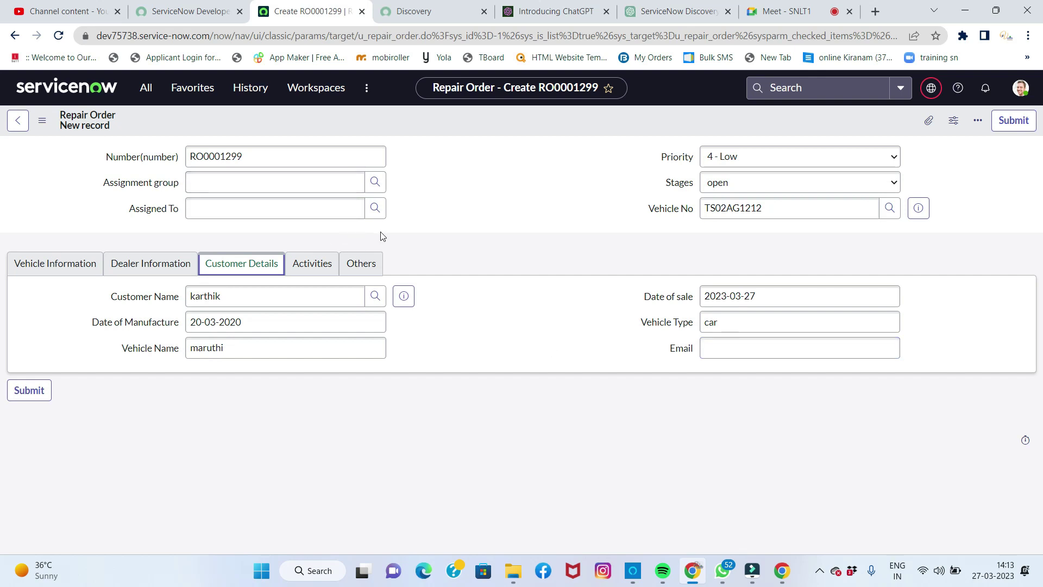
right_click(477, 126)
left_click(495, 133)
Step: Dismiss the browser's save-address prompt and look over the repair order form
left_click(919, 251)
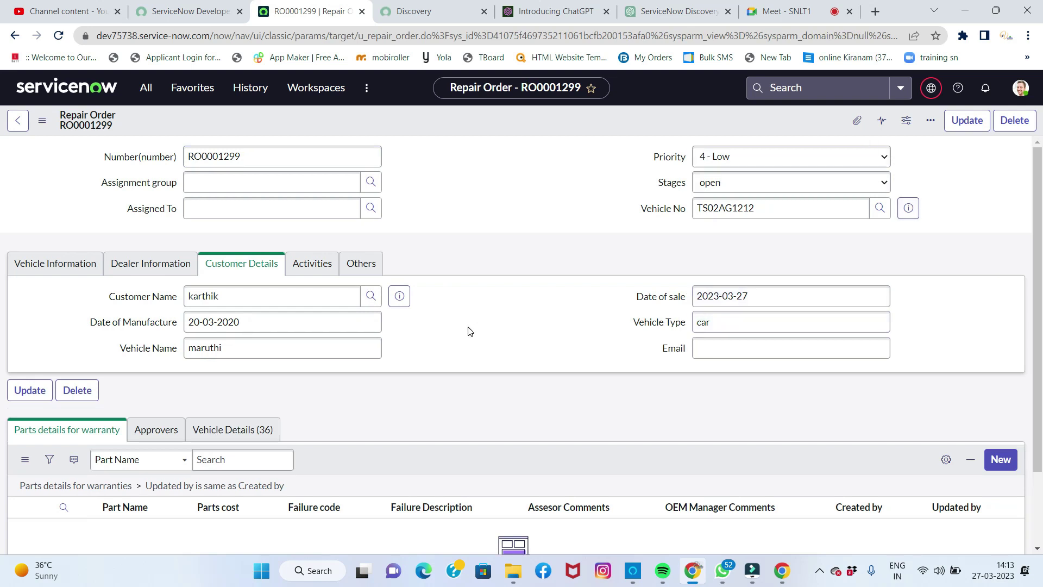
scroll(470, 332, "down", 2)
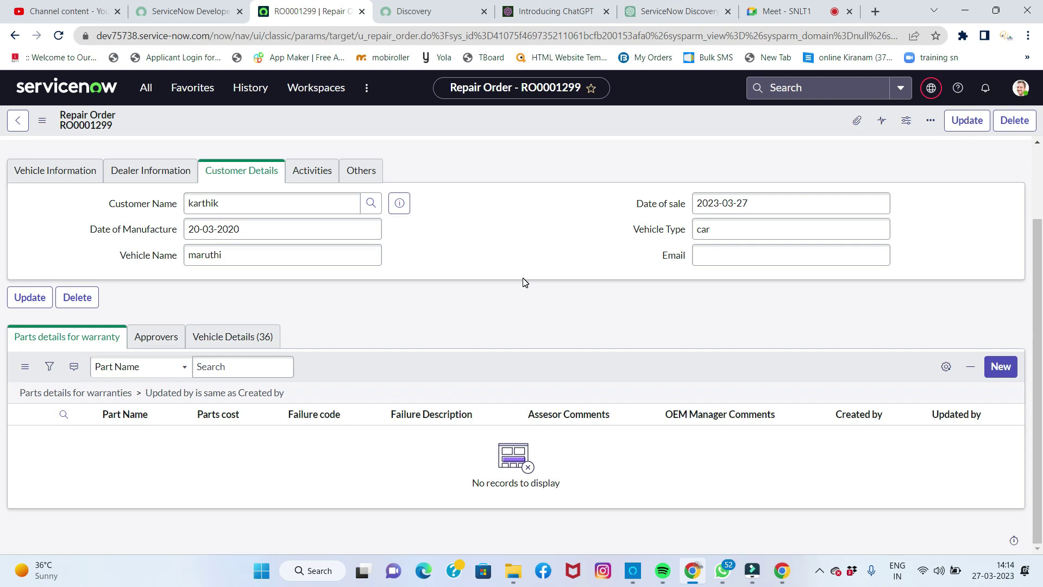
scroll(524, 283, "up", 2)
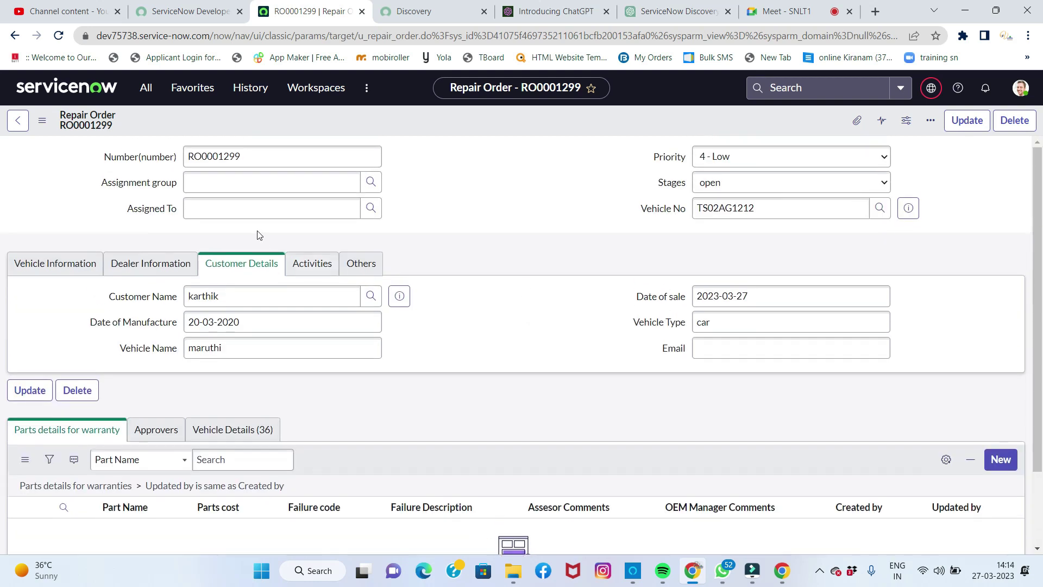
Step: Set Assigned To to Service Adviser and save repair order RO0001299
left_click(243, 211)
type("serv")
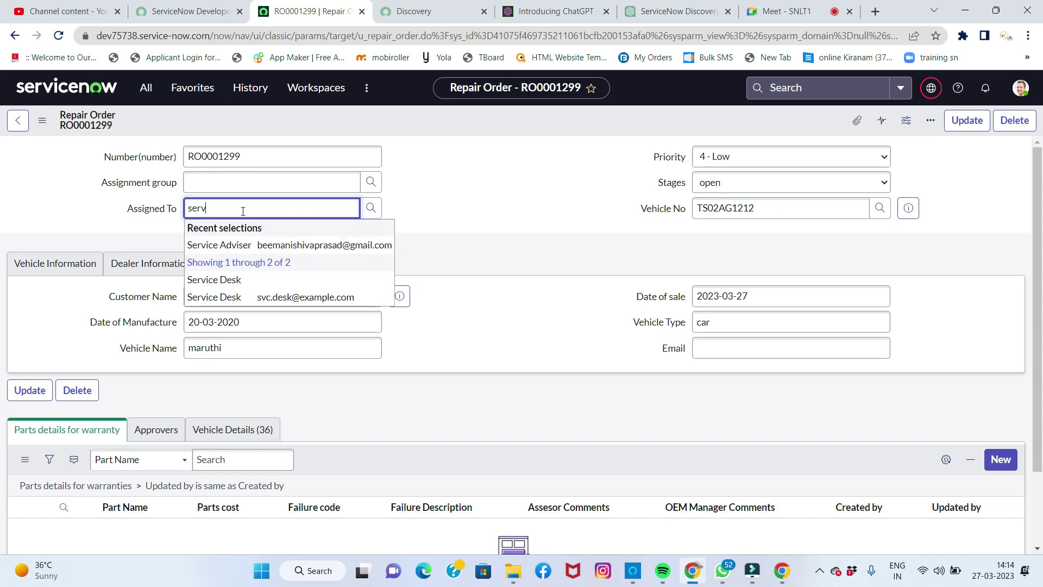
left_click(228, 245)
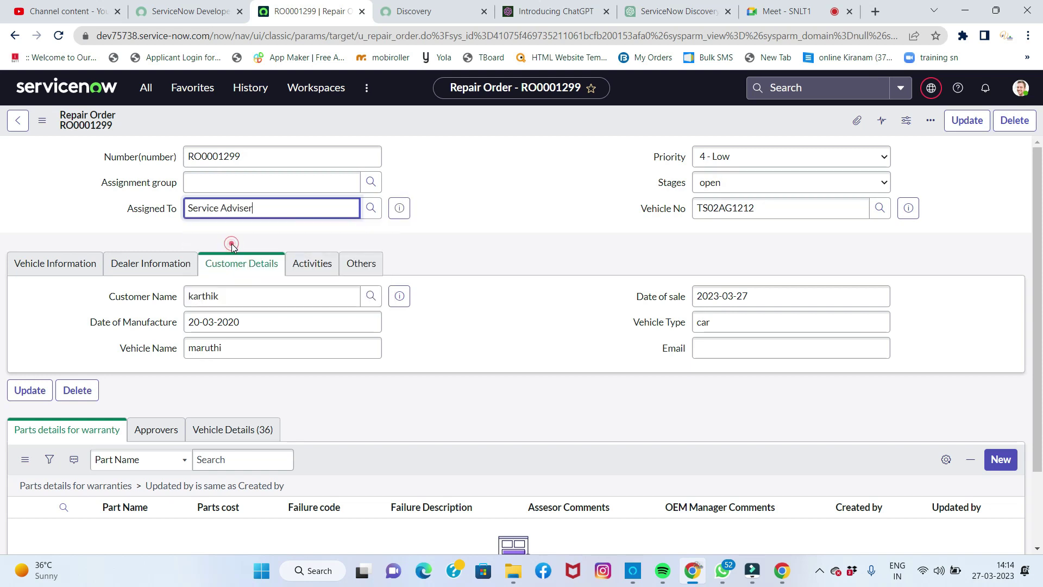
right_click(455, 130)
left_click(485, 127)
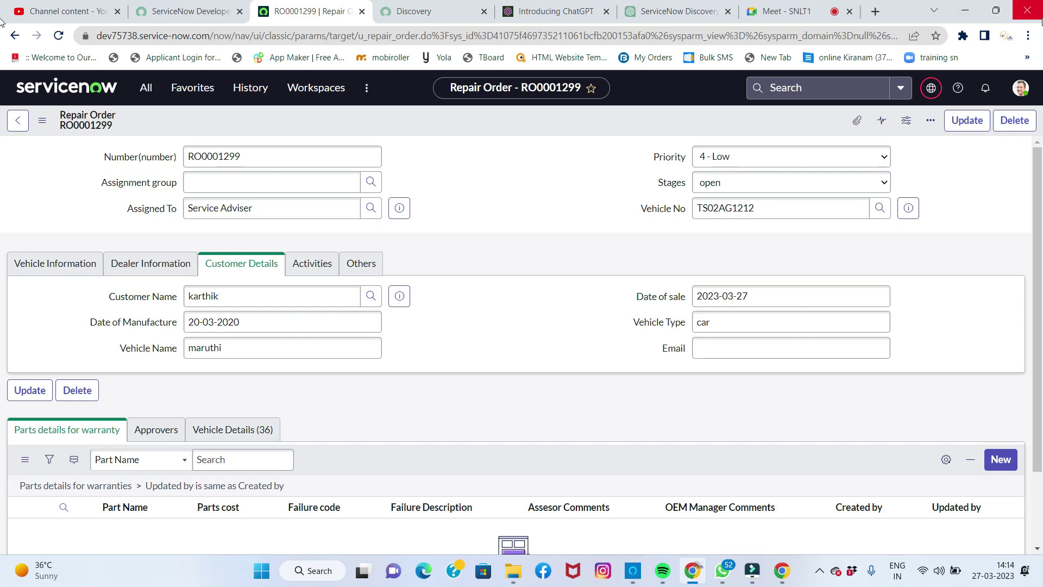
Step: Impersonate the Service Adviser user from the profile avatar menu
left_click(1020, 87)
left_click(903, 242)
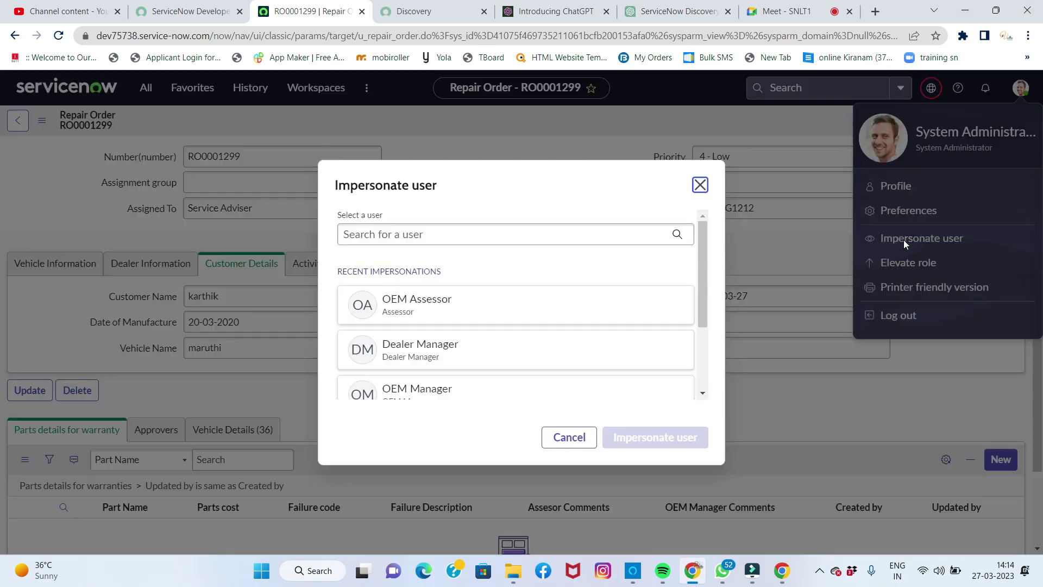
scroll(516, 330, "down", 2)
scroll(516, 330, "down", 1)
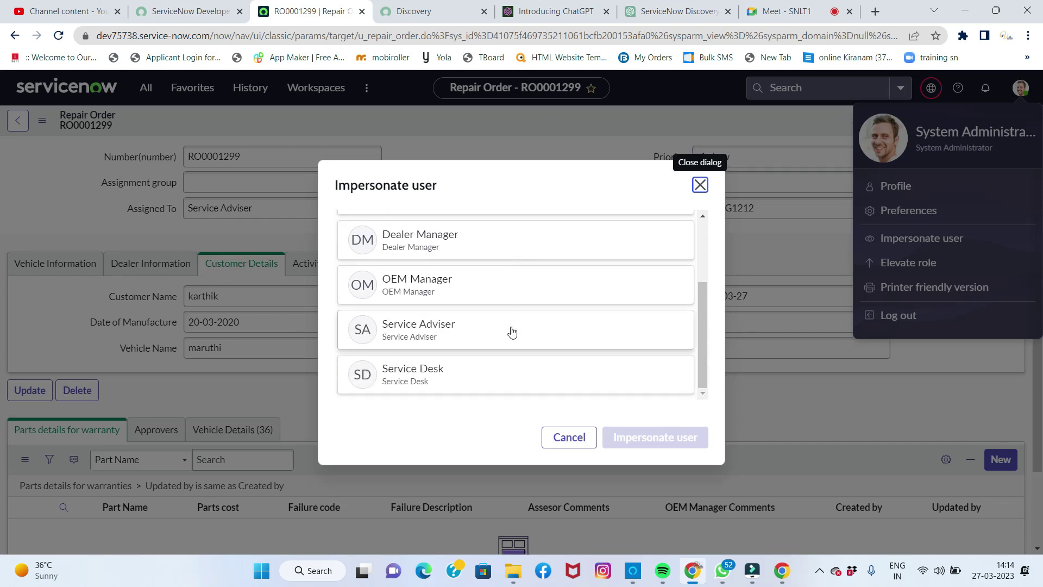
left_click(485, 335)
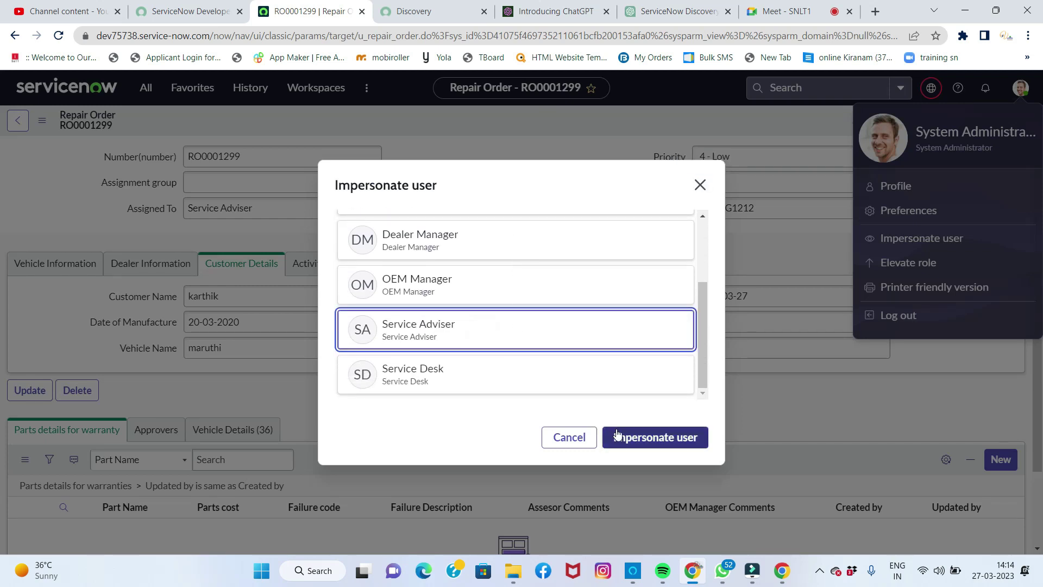
left_click(617, 433)
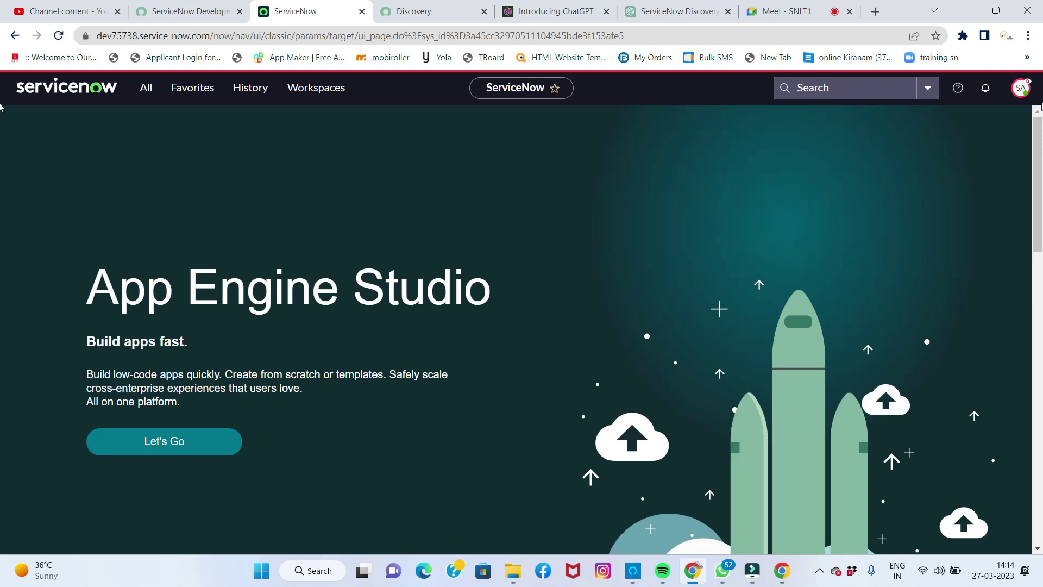
Step: Confirm the active user, then open the Interactions assigned to me using the 'assi' navigator filter
left_click(1020, 88)
left_click(699, 168)
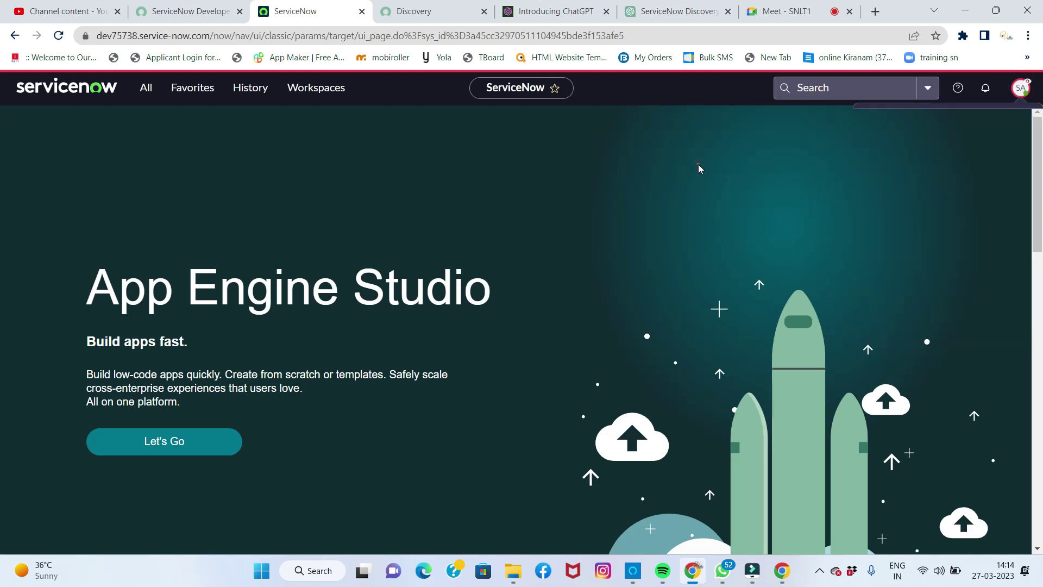
left_click(145, 89)
left_click(132, 121)
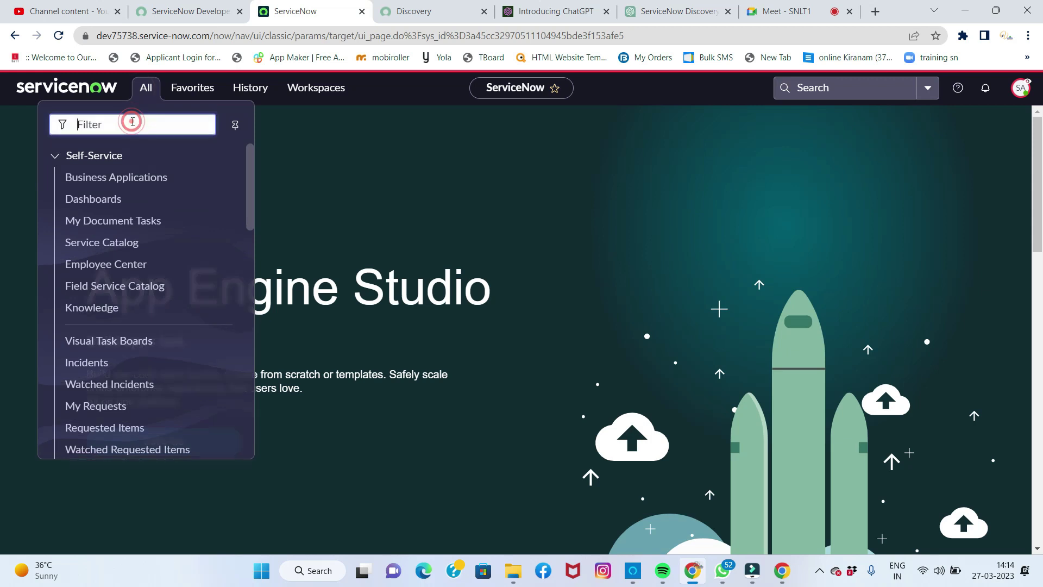
type("assi")
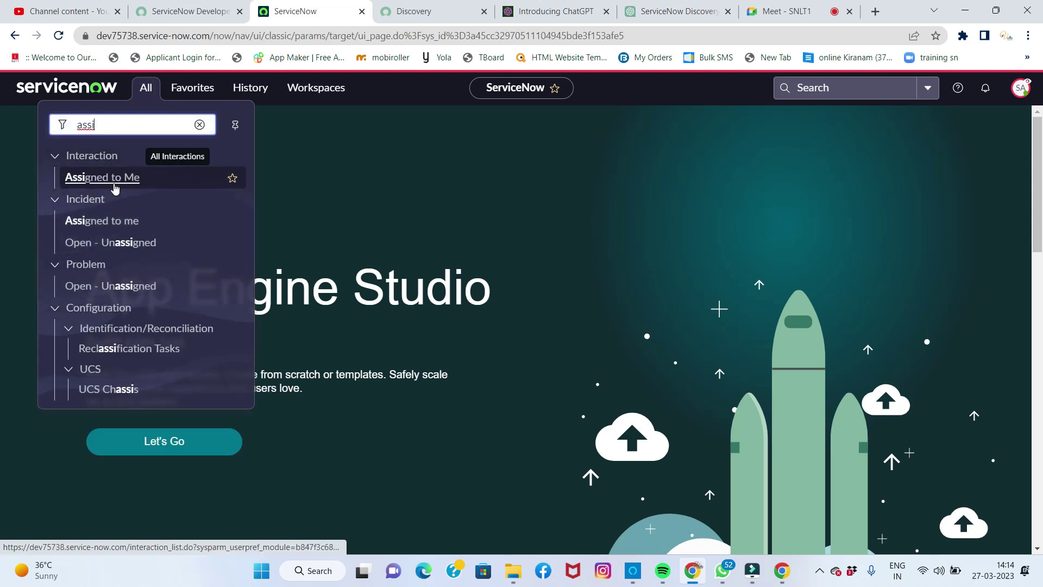
left_click(114, 179)
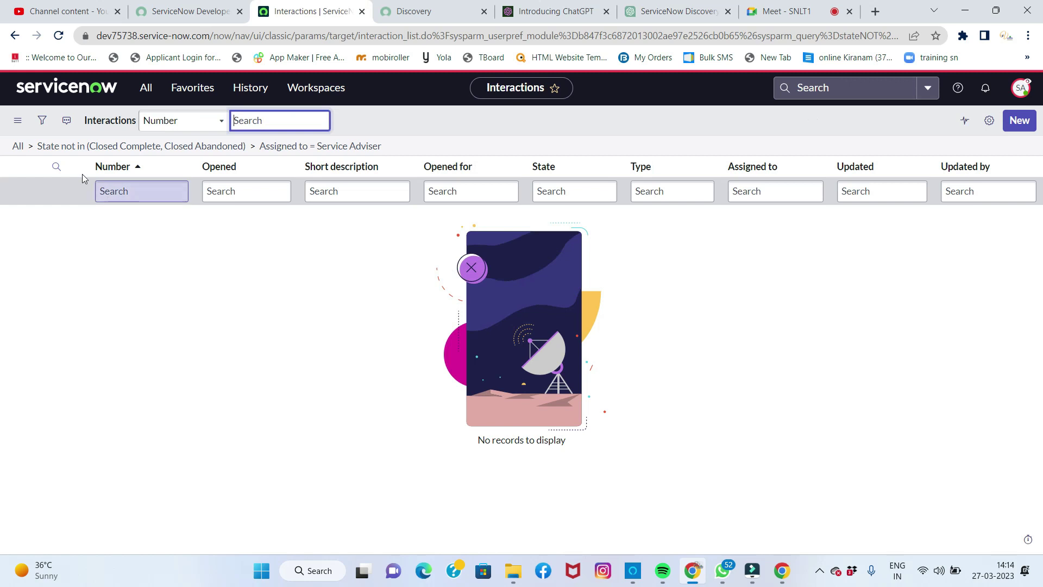
Step: Replace the navigator filter with 'repa' and open Warranty Management > Repair Orders
left_click(153, 96)
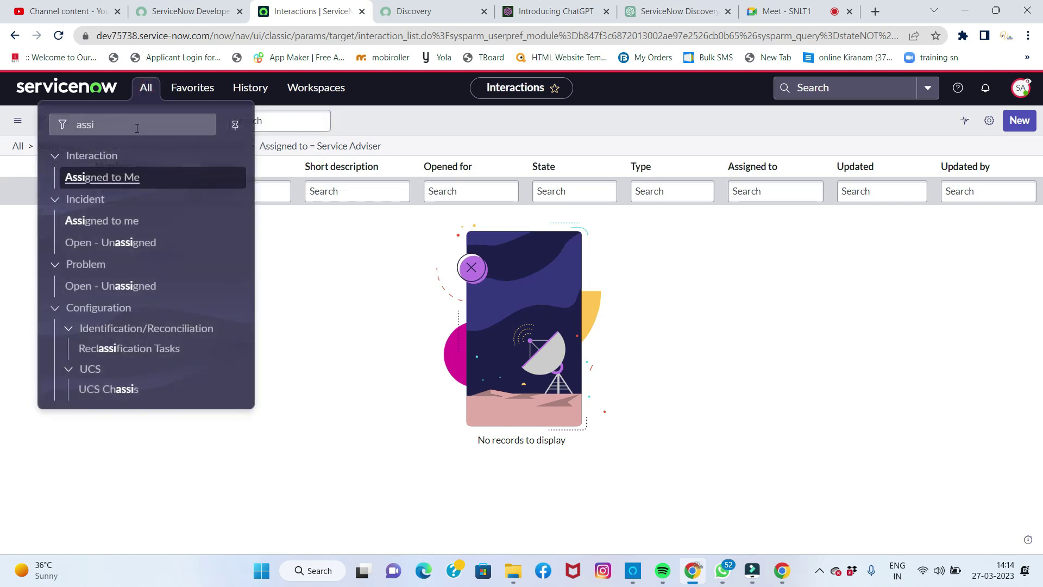
left_click_drag(136, 125, 73, 128)
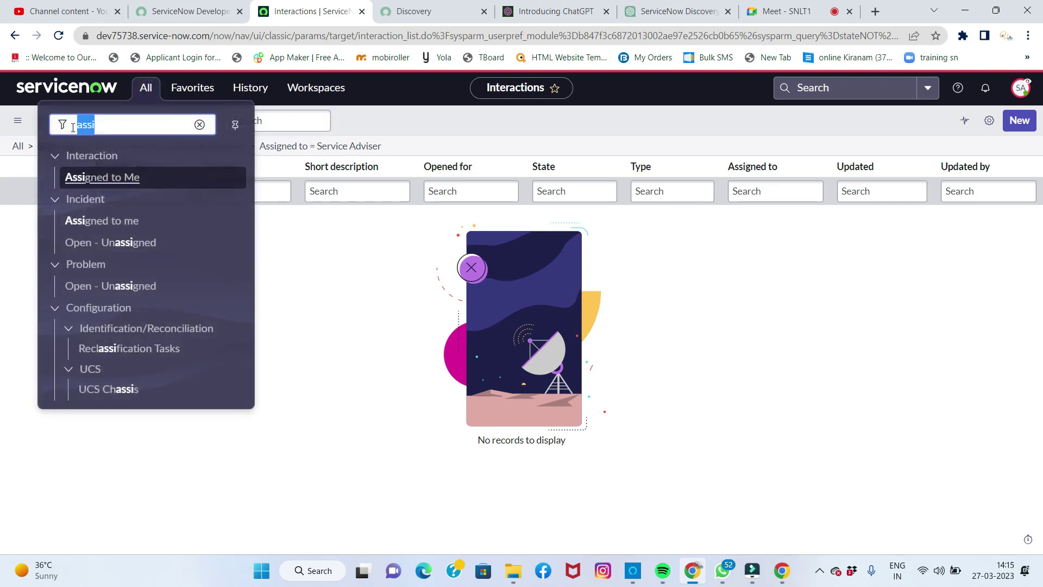
key("BackSpace")
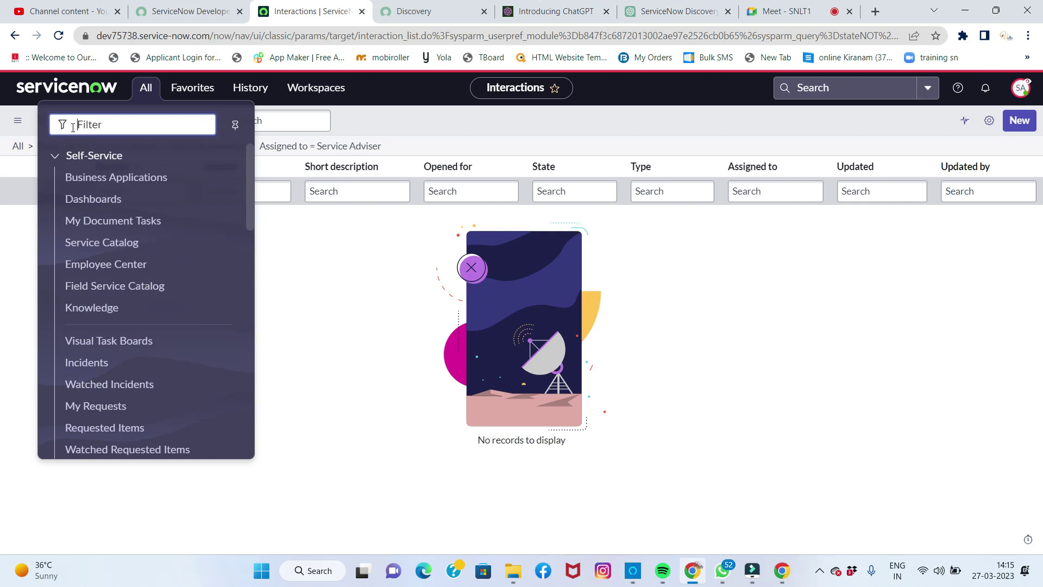
type("repa")
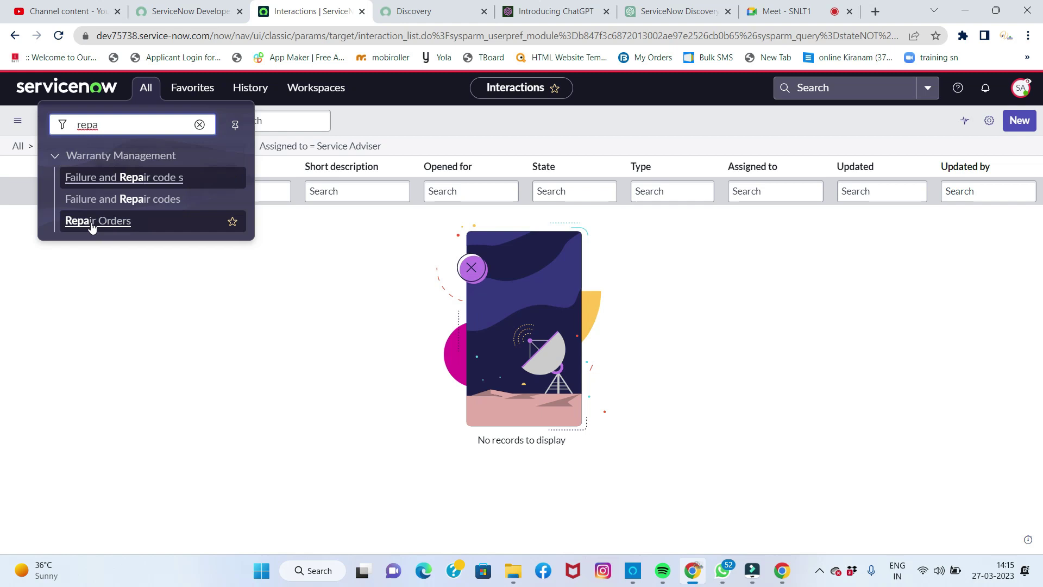
left_click(91, 221)
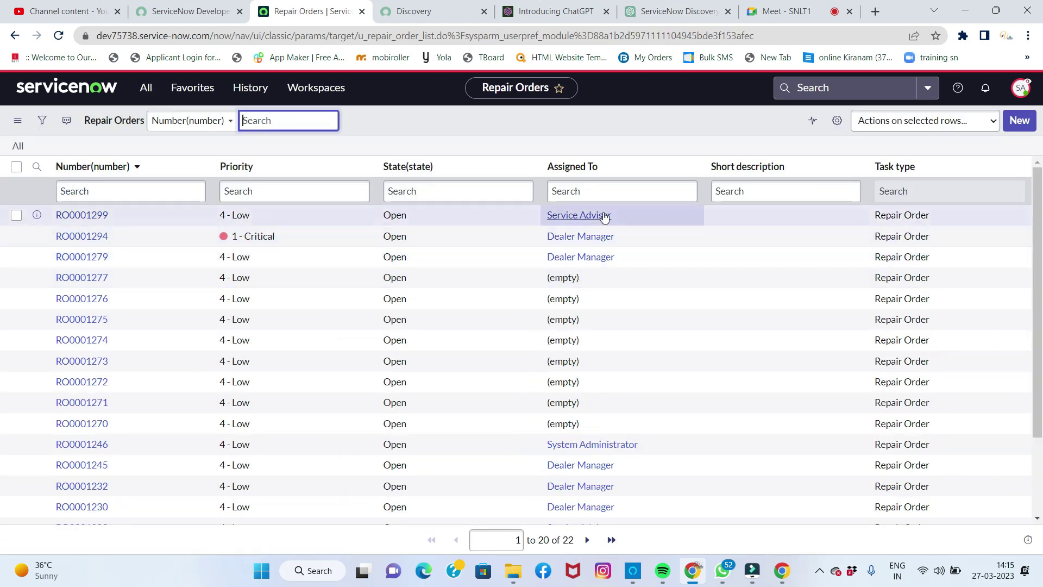
Step: Open RO0001299 and start a new Parts details for warranty record from its related list
left_click(76, 216)
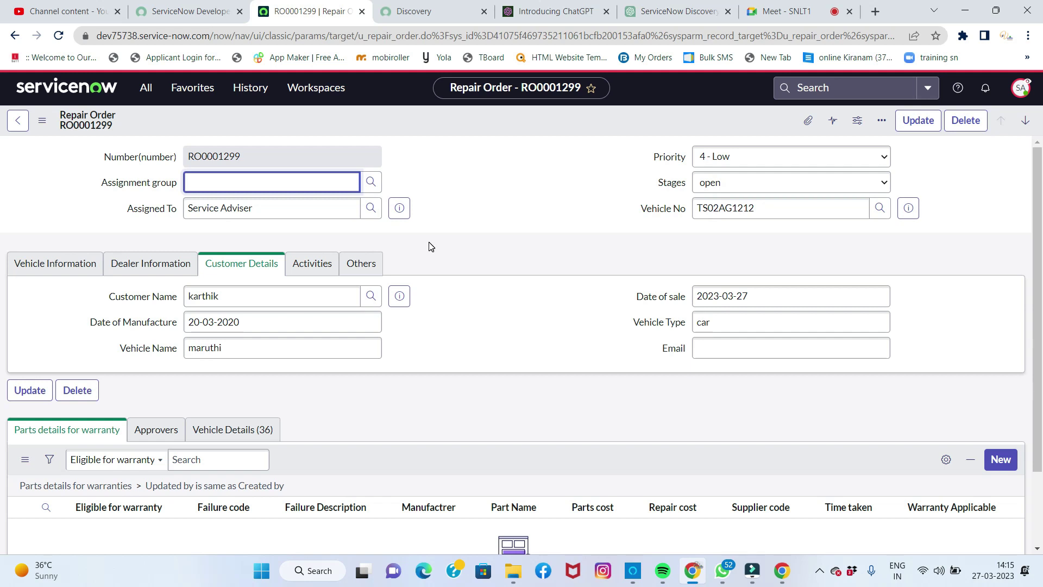
scroll(430, 247, "down", 2)
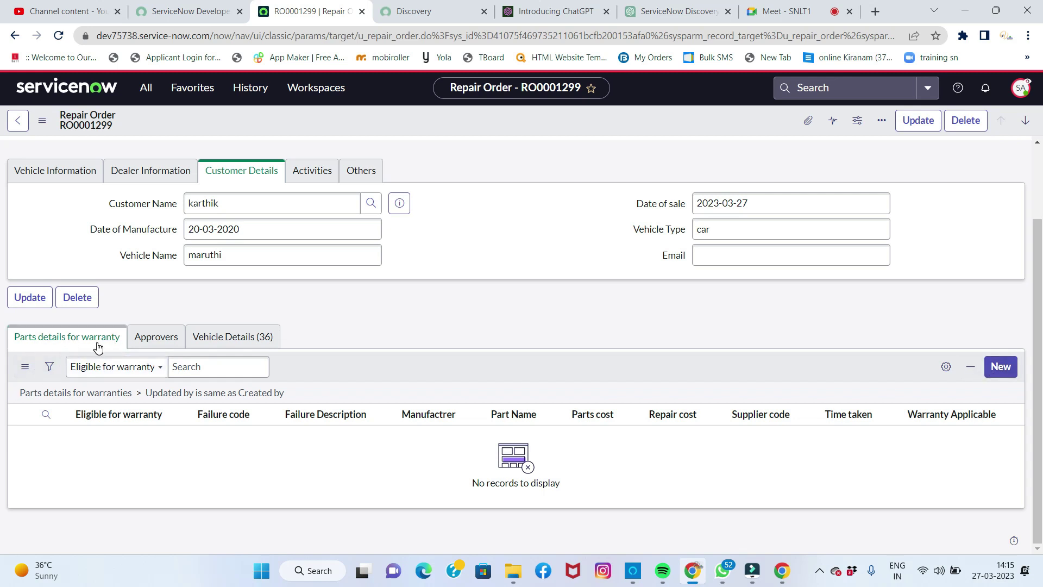
left_click(1004, 368)
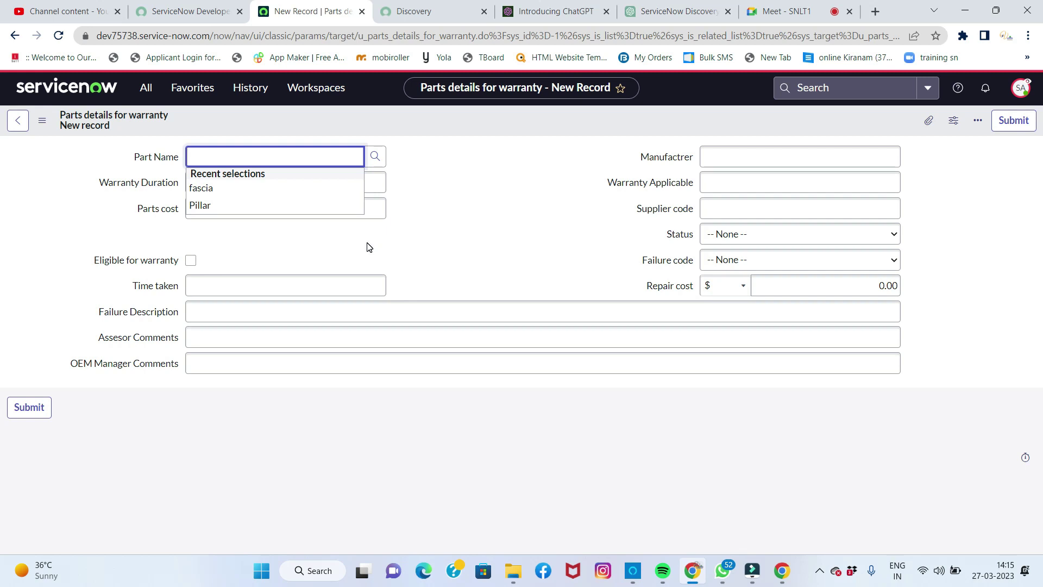
Step: Submit warranty part Radiator core with failure code Need small Repairs and description 'need some modifications'
left_click(417, 165)
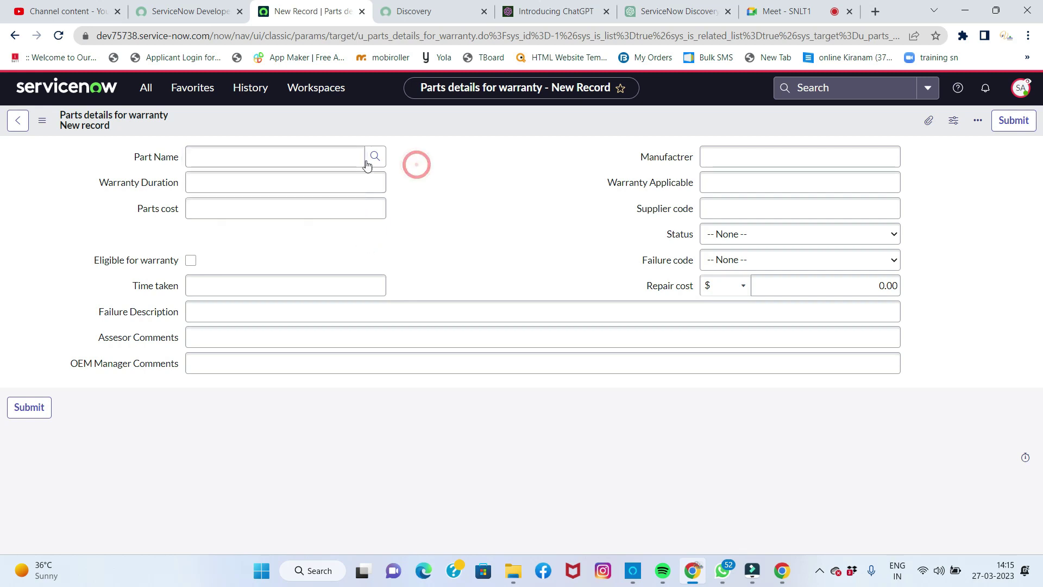
left_click(367, 162)
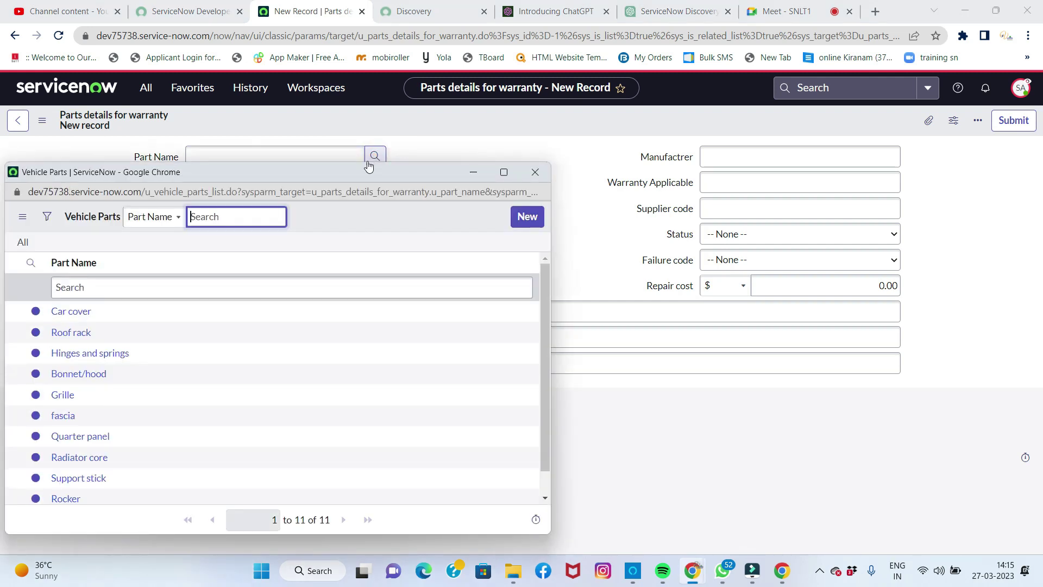
left_click(80, 457)
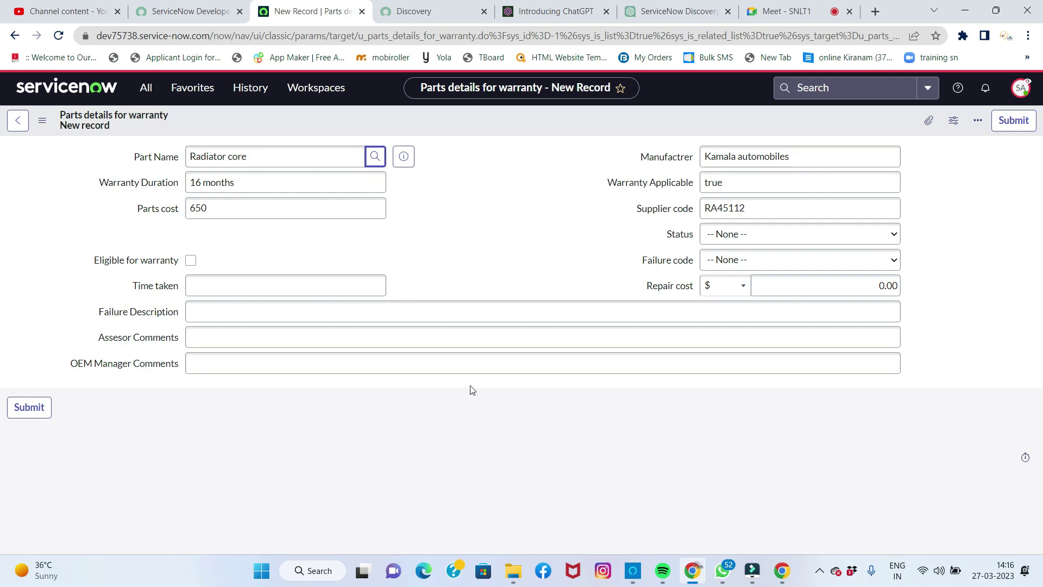
left_click(720, 263)
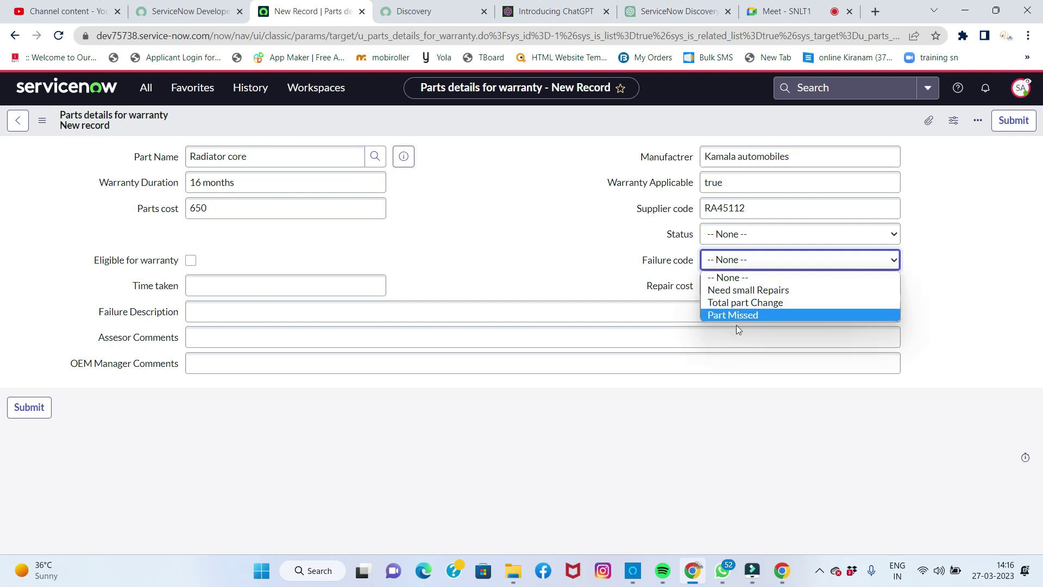
left_click(746, 291)
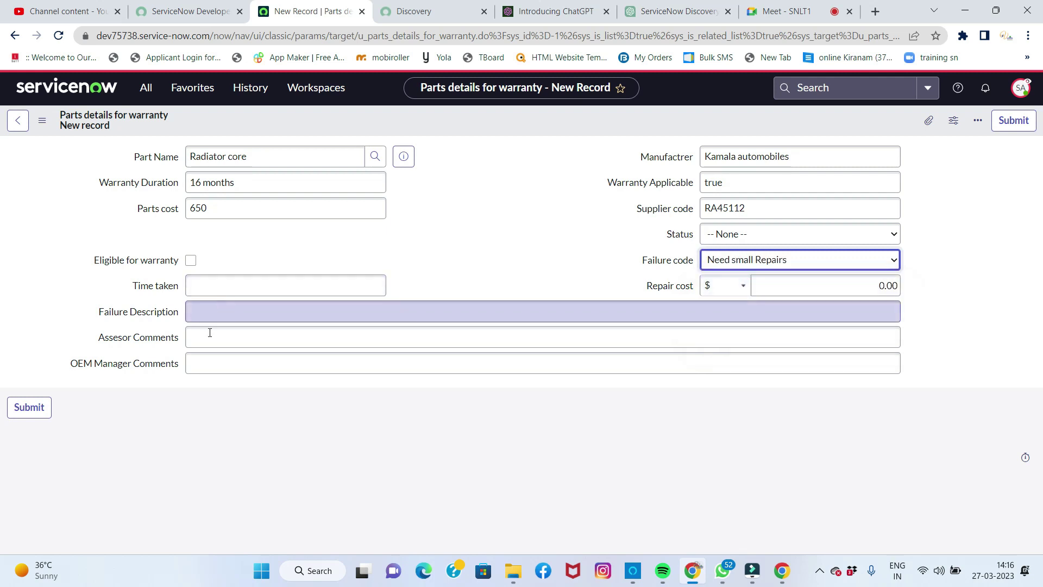
left_click(200, 310)
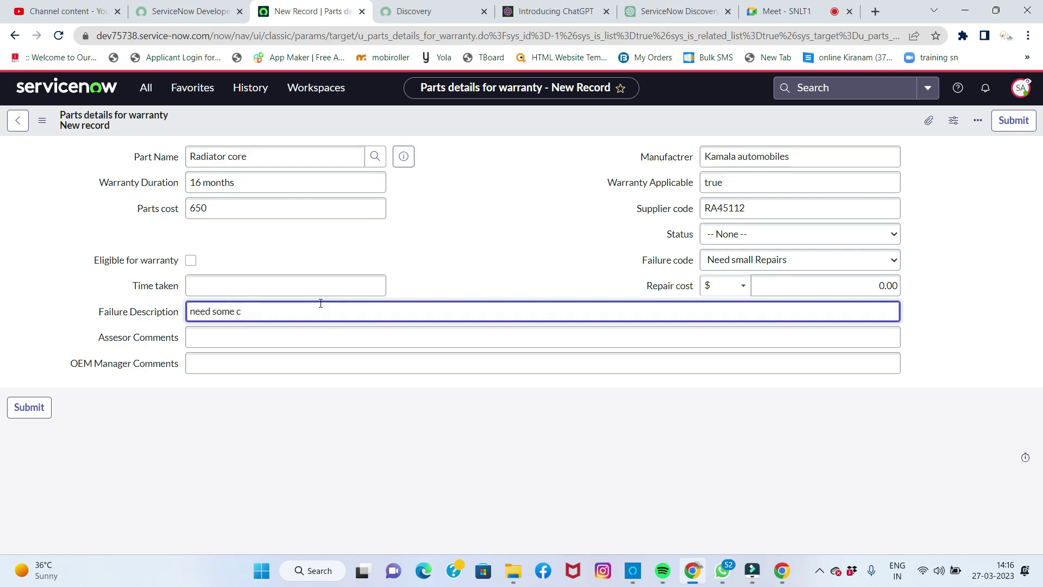
type("need some modificatio")
left_click(999, 125)
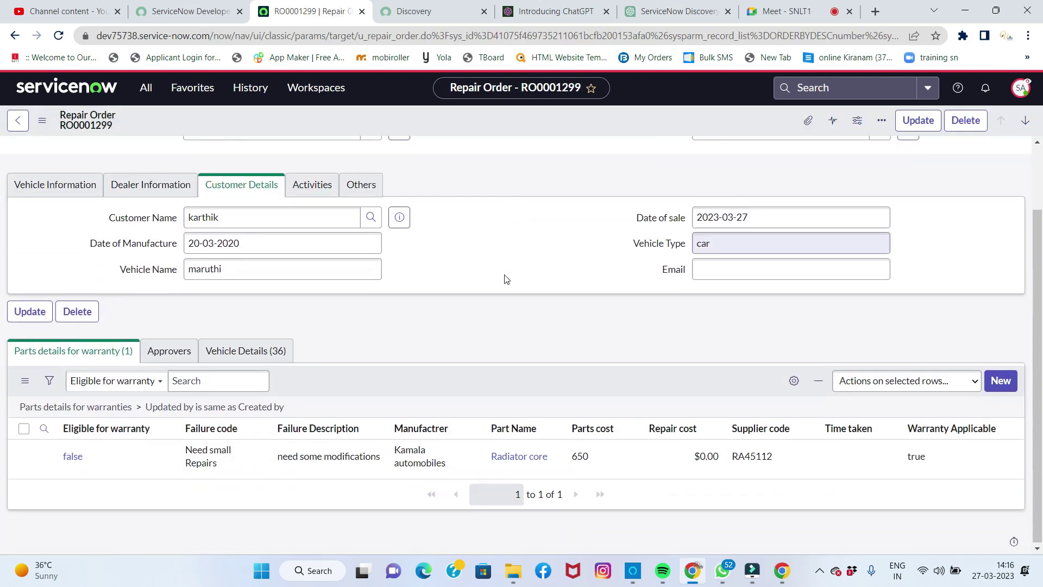
Step: Change RO0001299's Assigned To from Service Adviser to Dealer Manager and update the record
scroll(527, 250, "down", 2)
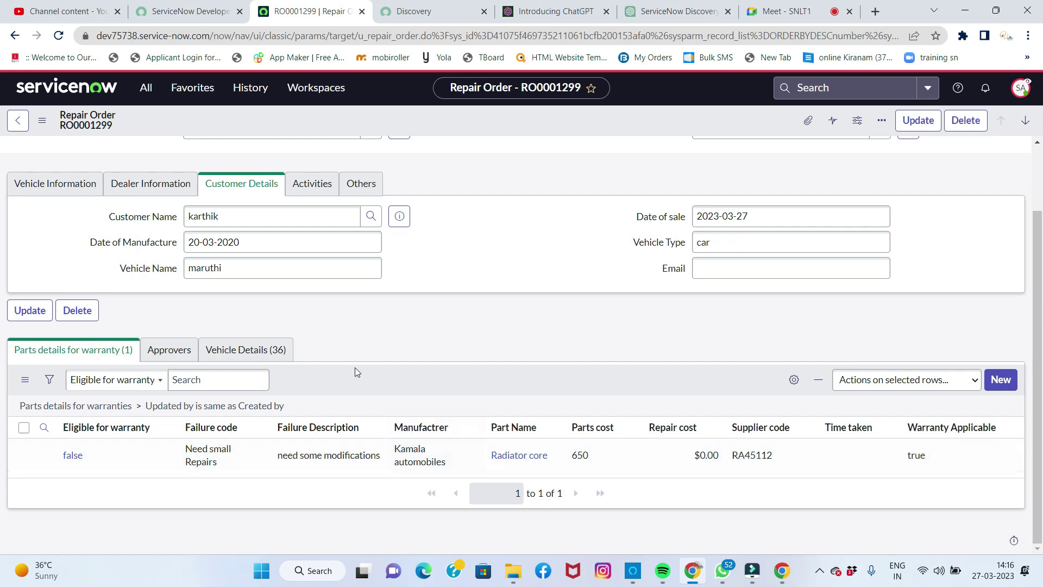
scroll(364, 367, "up", 2)
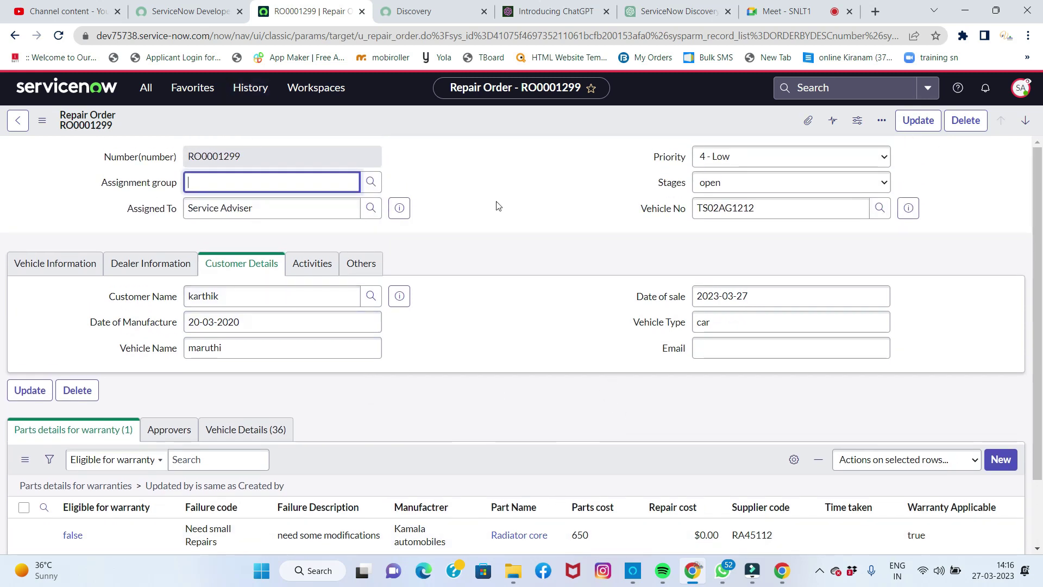
left_click(262, 207)
left_click_drag(267, 207, 186, 197)
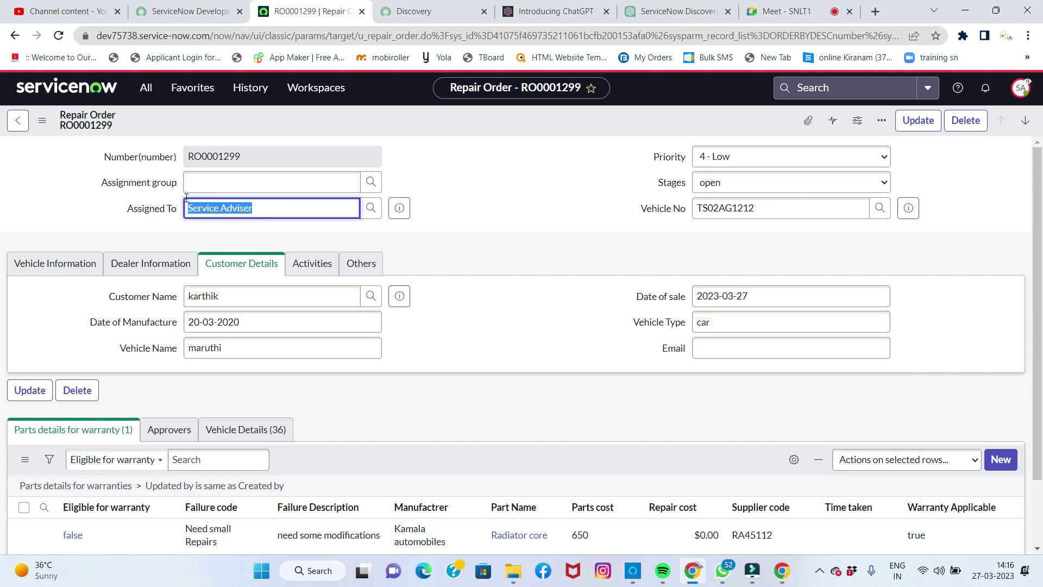
type("deal")
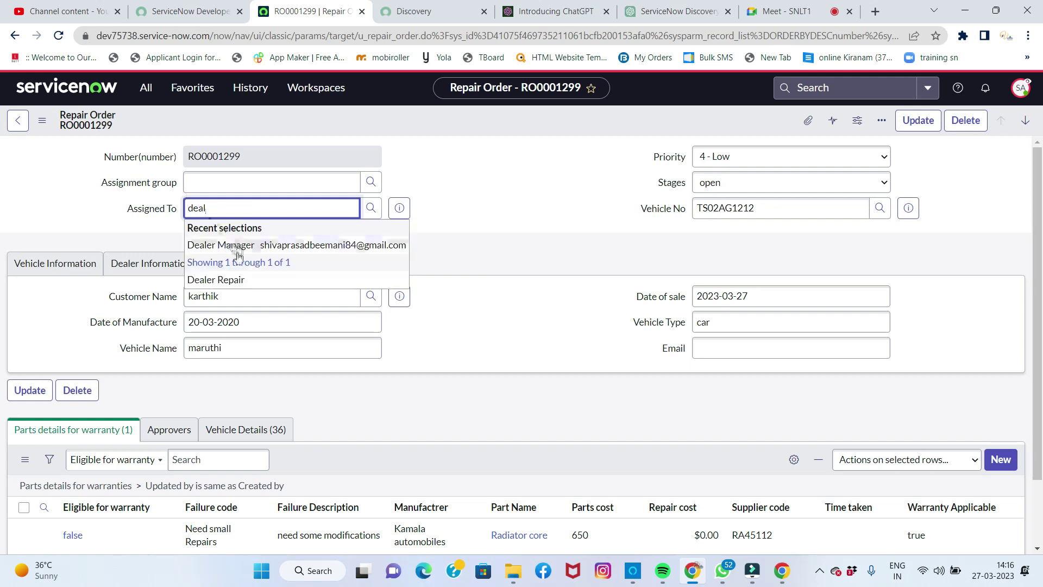
left_click(237, 248)
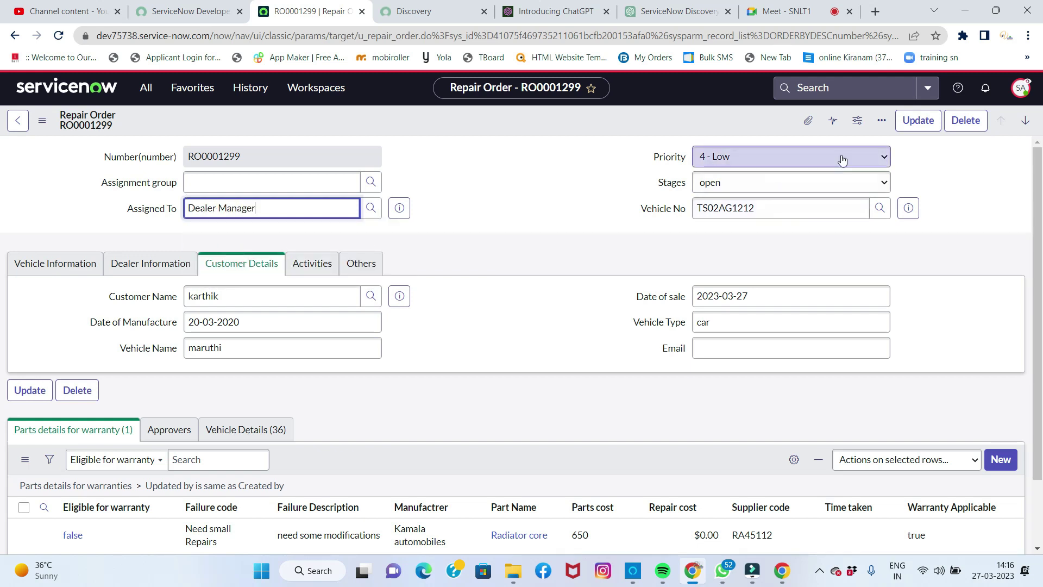
left_click(911, 120)
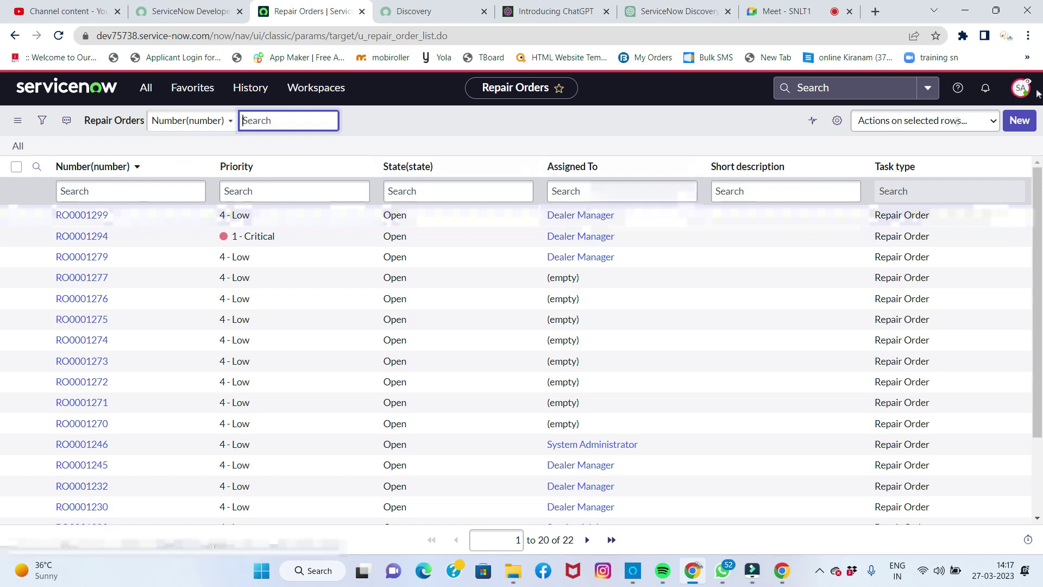
Step: Impersonate Dealer Manager, then filter the All menu for 'rep'
left_click(1021, 88)
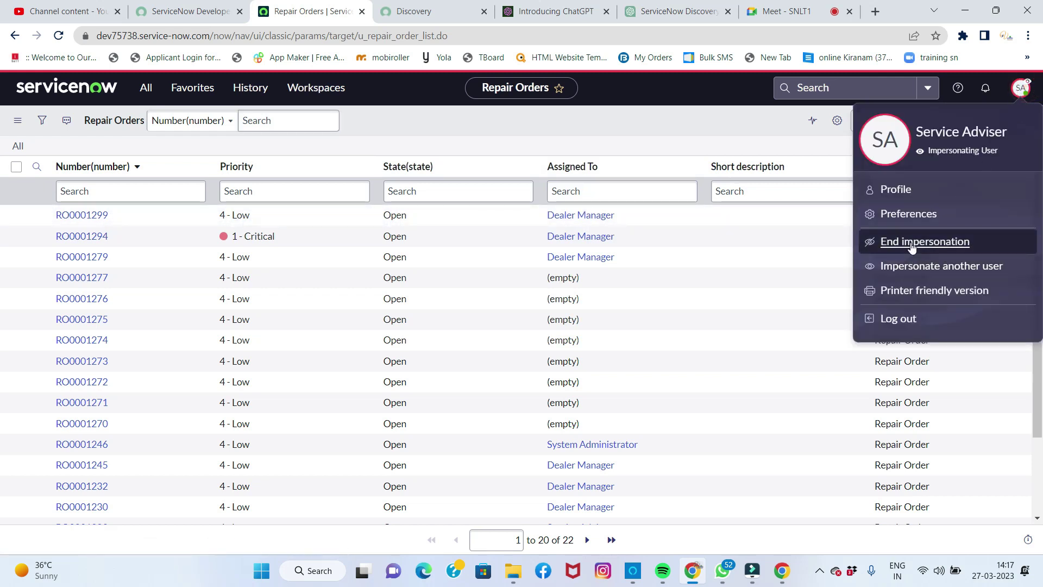
left_click(915, 269)
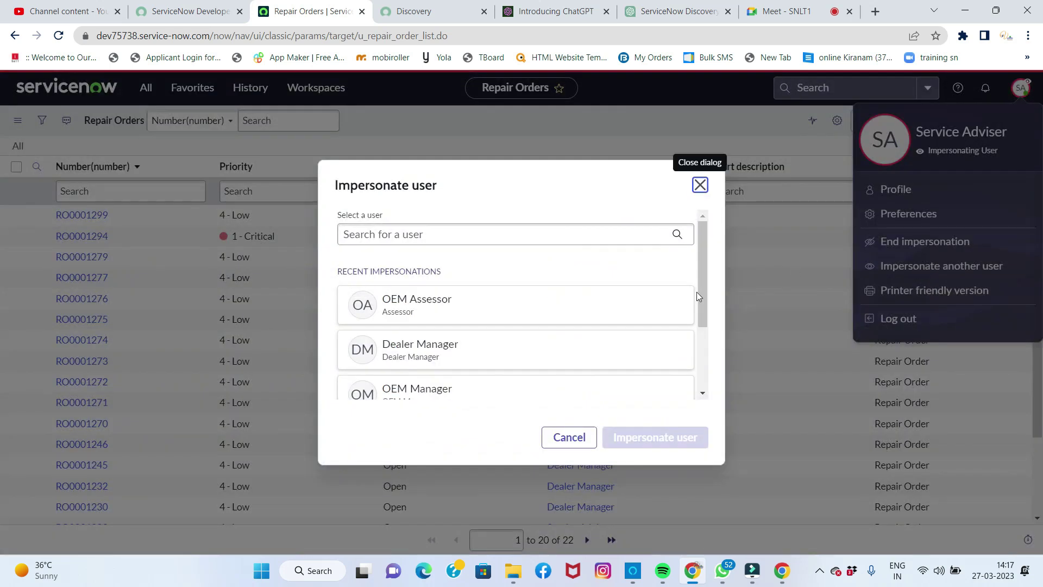
left_click(466, 353)
left_click(638, 435)
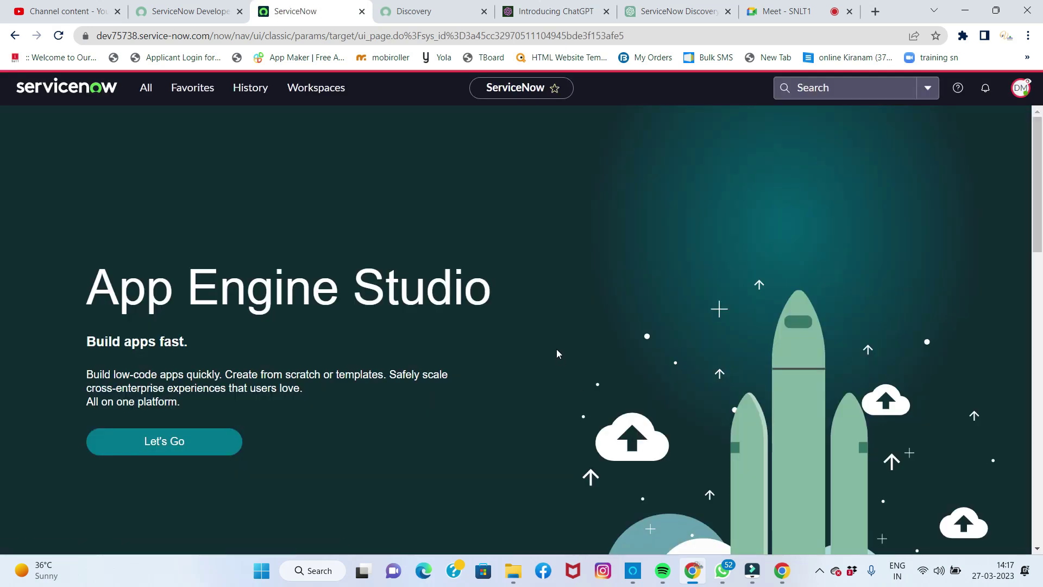
left_click(146, 88)
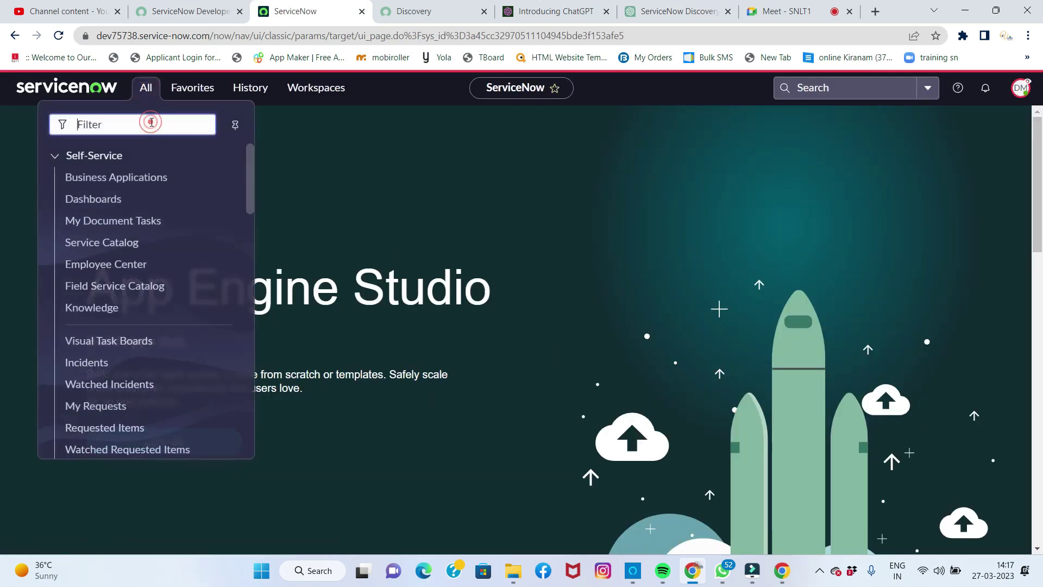
type("repair")
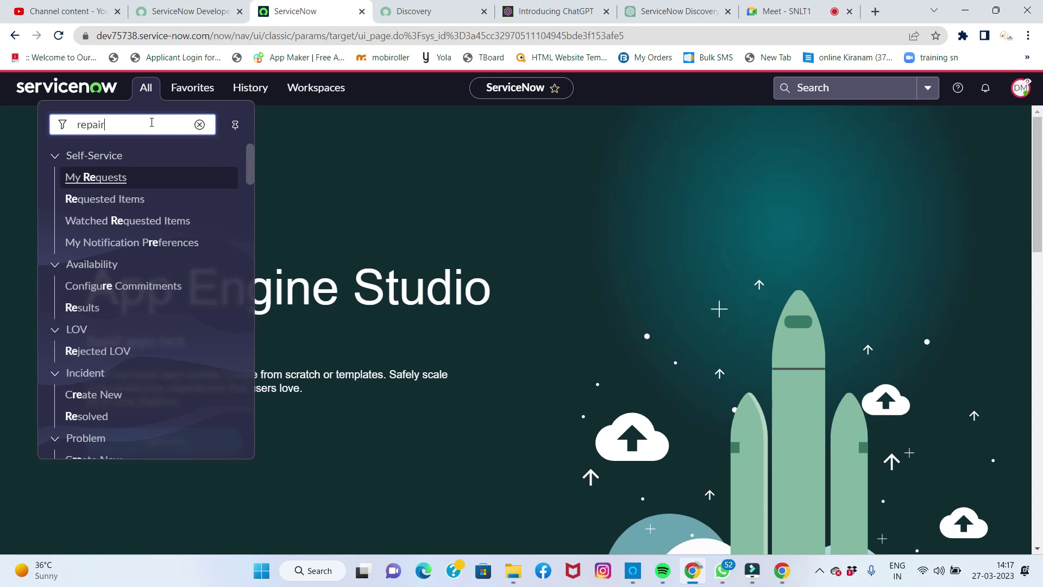
Step: Open RO0001299 from Repair Orders, set Stages to Closed Complete, and update it
left_click(113, 222)
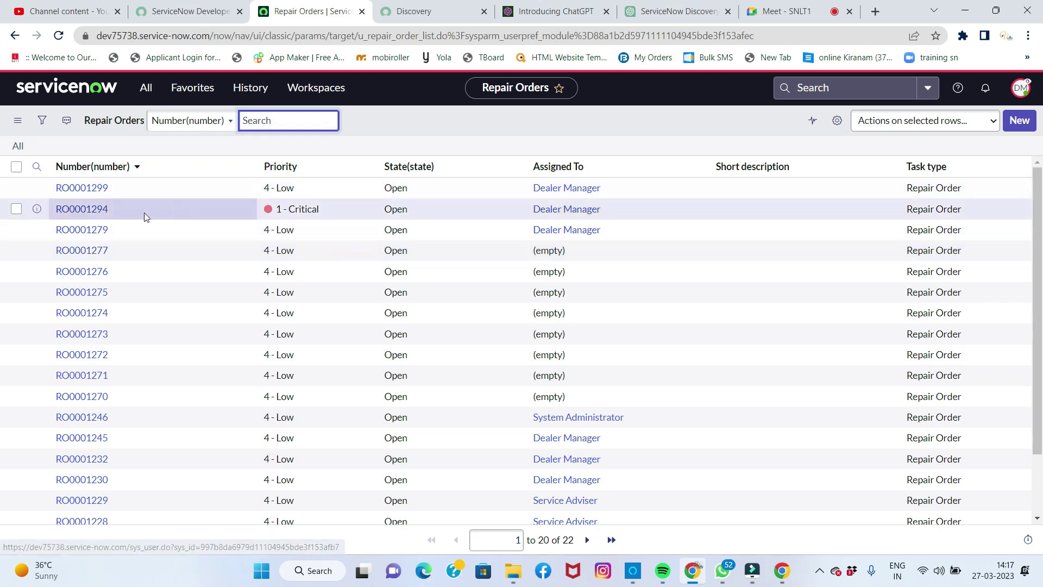
left_click(89, 188)
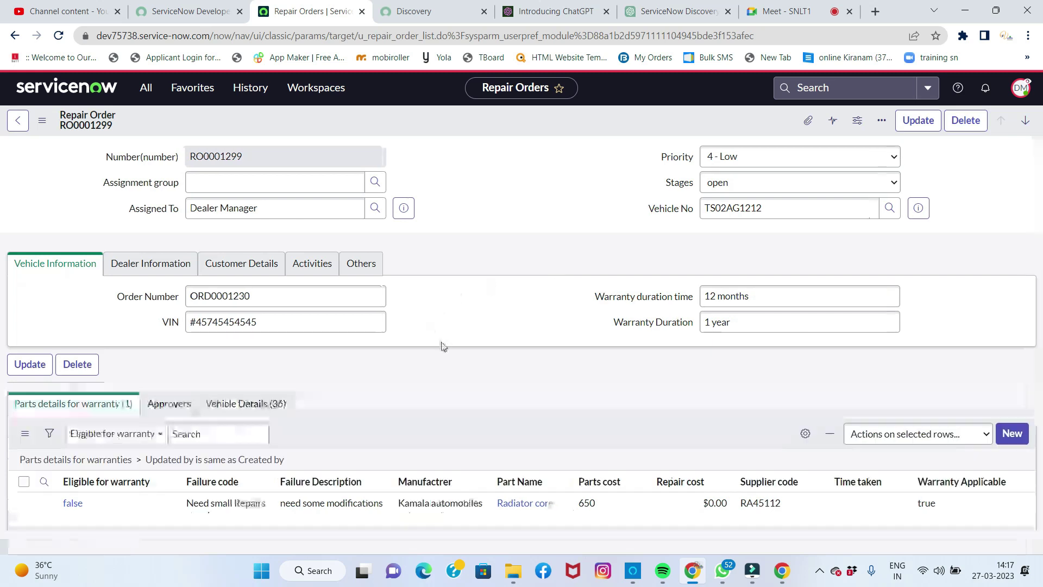
scroll(440, 326, "down", 2)
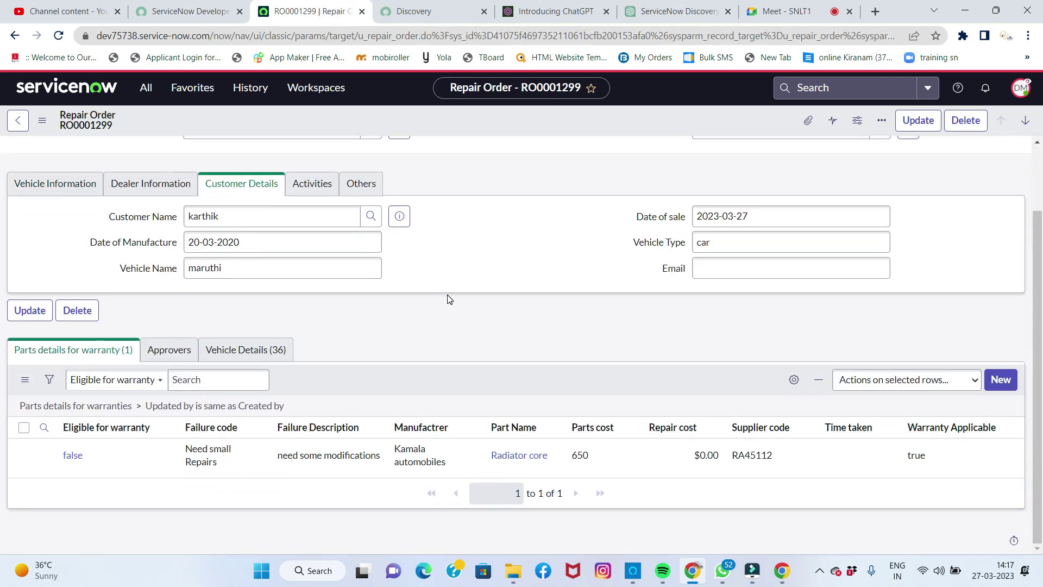
scroll(489, 282, "up", 2)
left_click(724, 183)
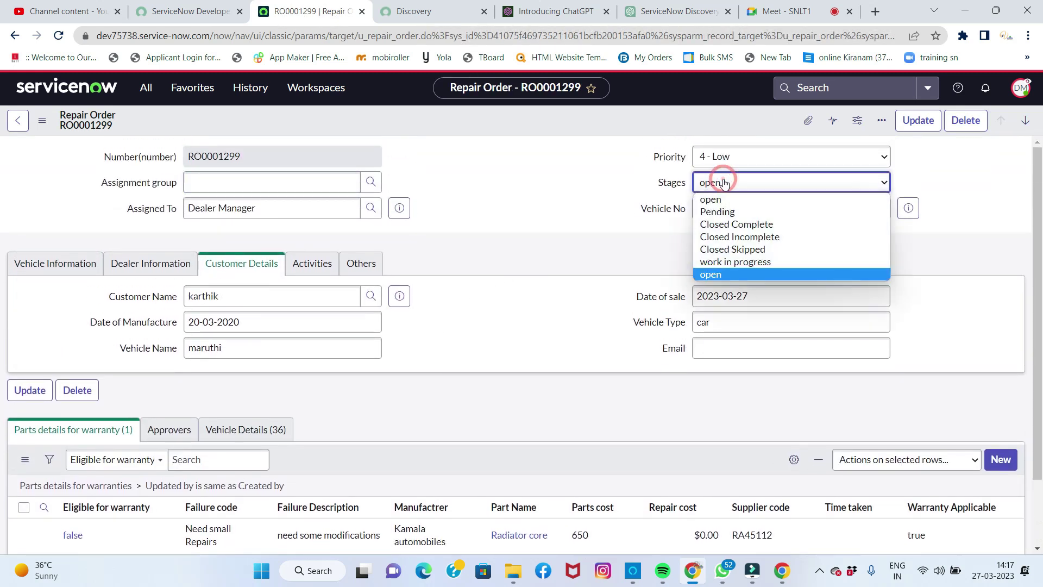
left_click(732, 225)
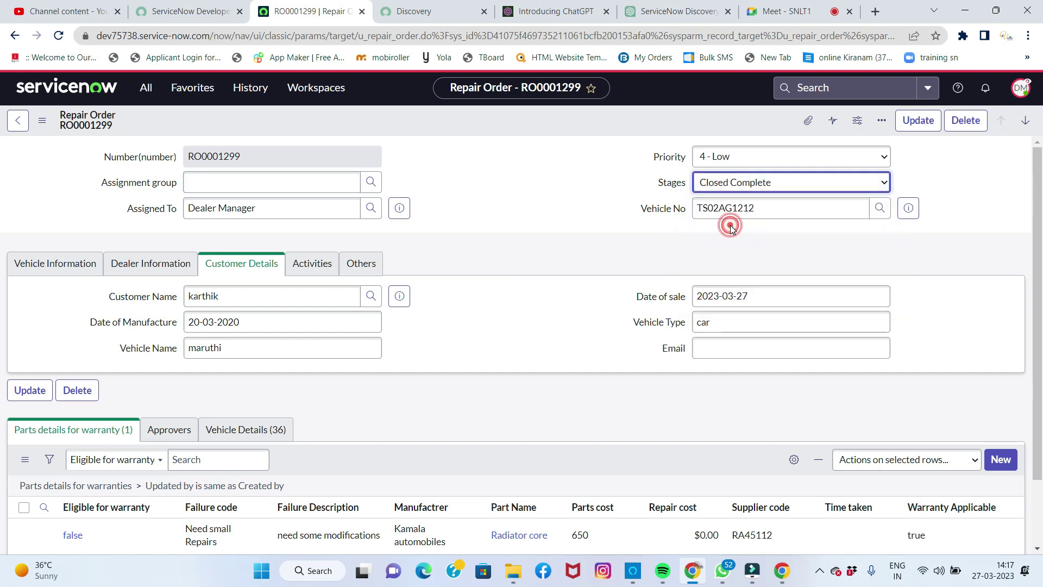
left_click(917, 122)
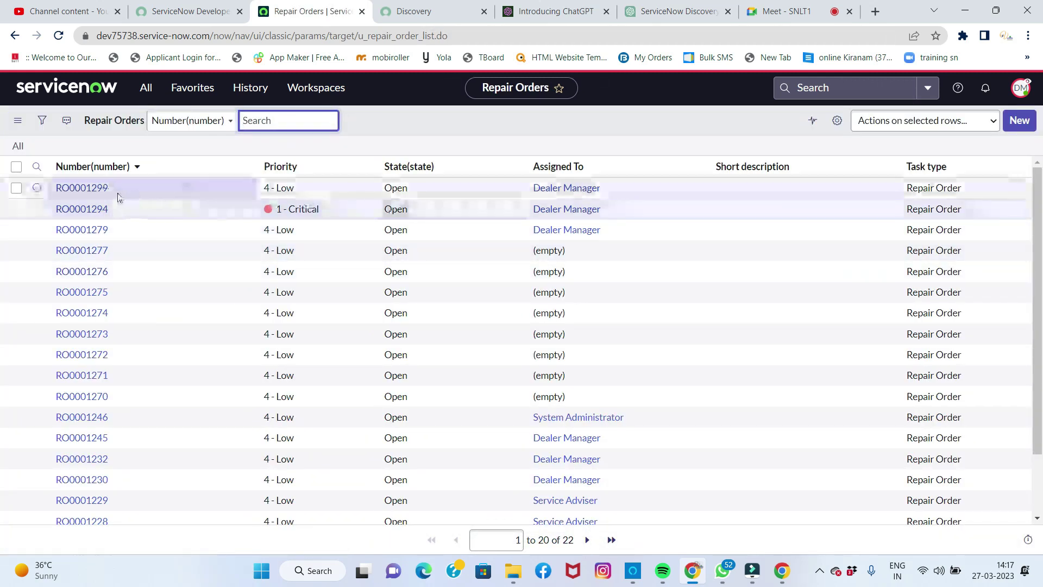
Step: Reopen RO0001299 to verify the Claim Warranty button, then open the account menu and address bar
left_click(103, 193)
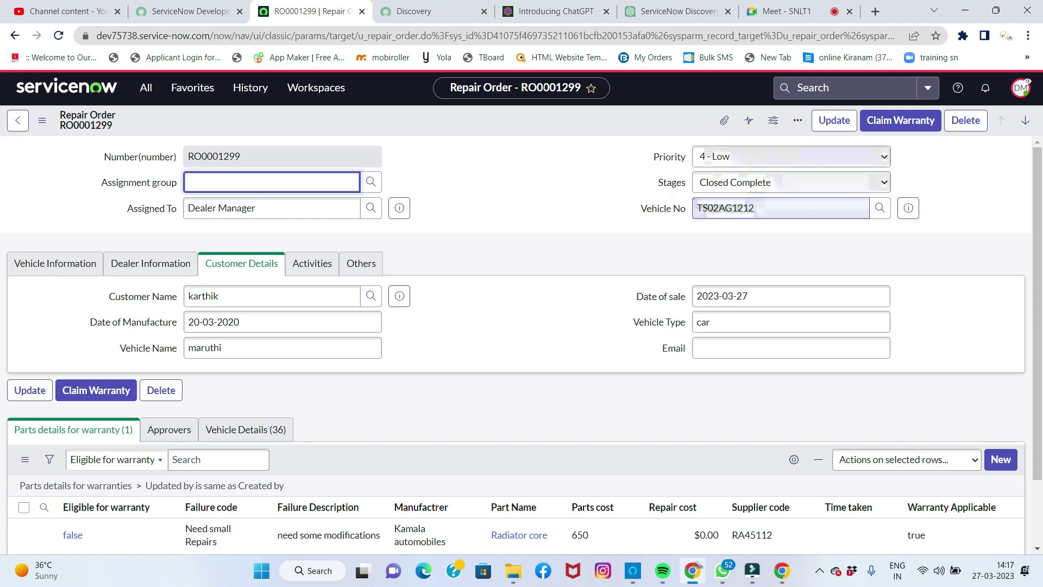
left_click(393, 34)
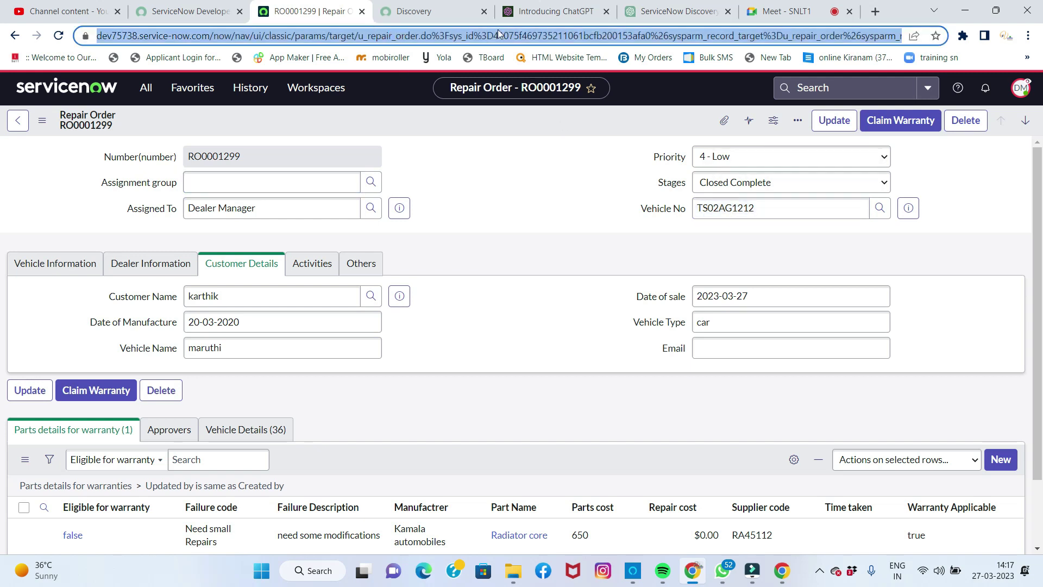
left_click(1018, 88)
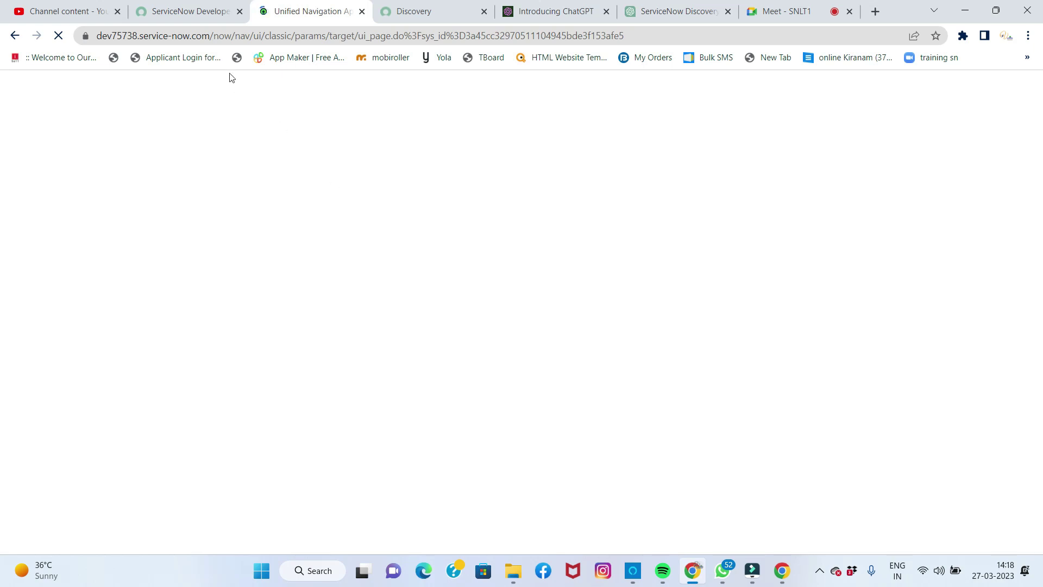
left_click(216, 36)
Step: Open the Dealer Portal in a new tab by pasting the instance URL with 'dp' appended
left_click(208, 35)
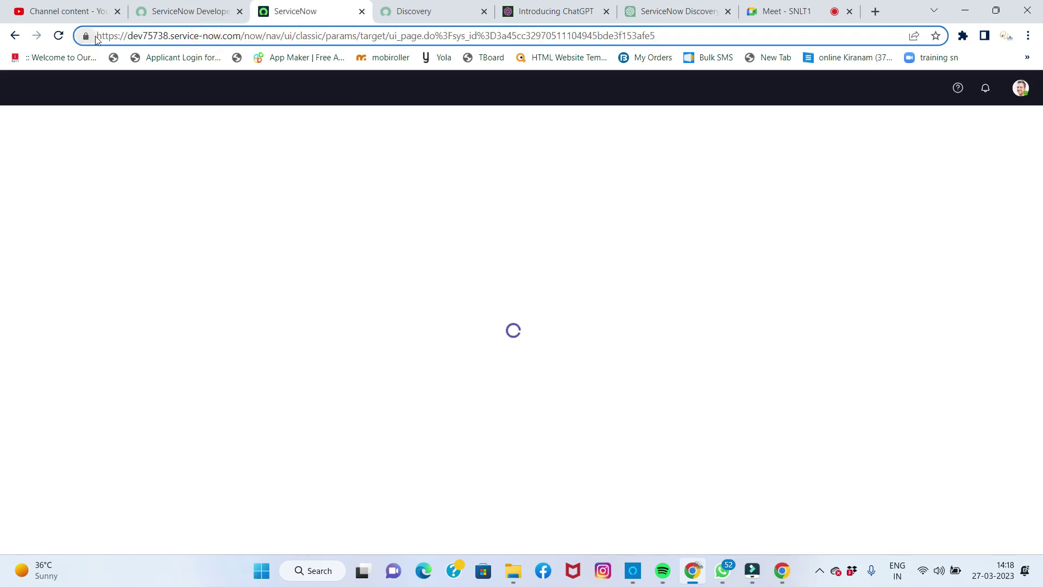
left_click_drag(98, 35, 248, 46)
key("ctrl+c")
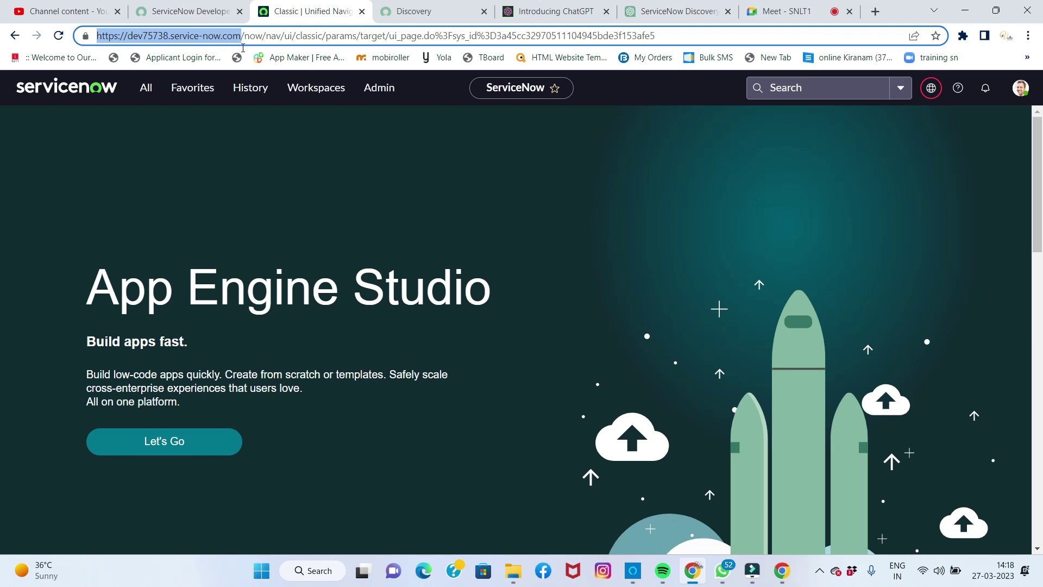
key("ctrl+t")
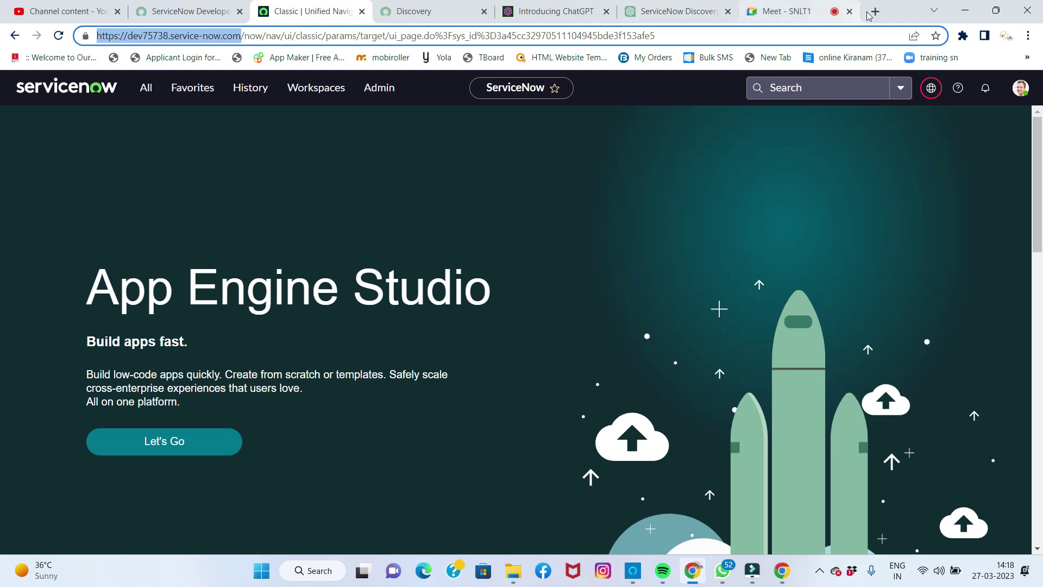
key("ctrl+v")
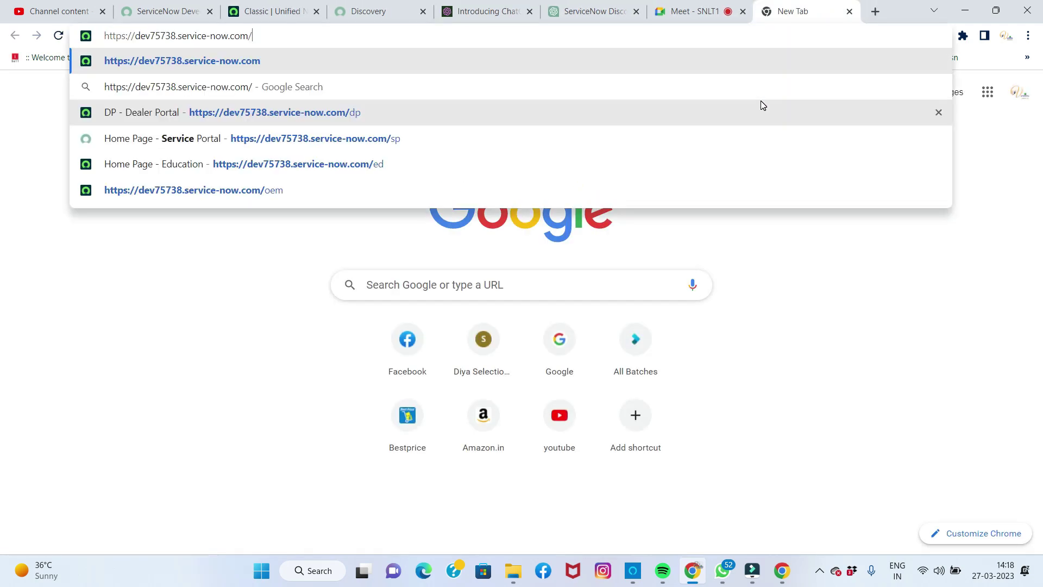
type("dp")
key("Return")
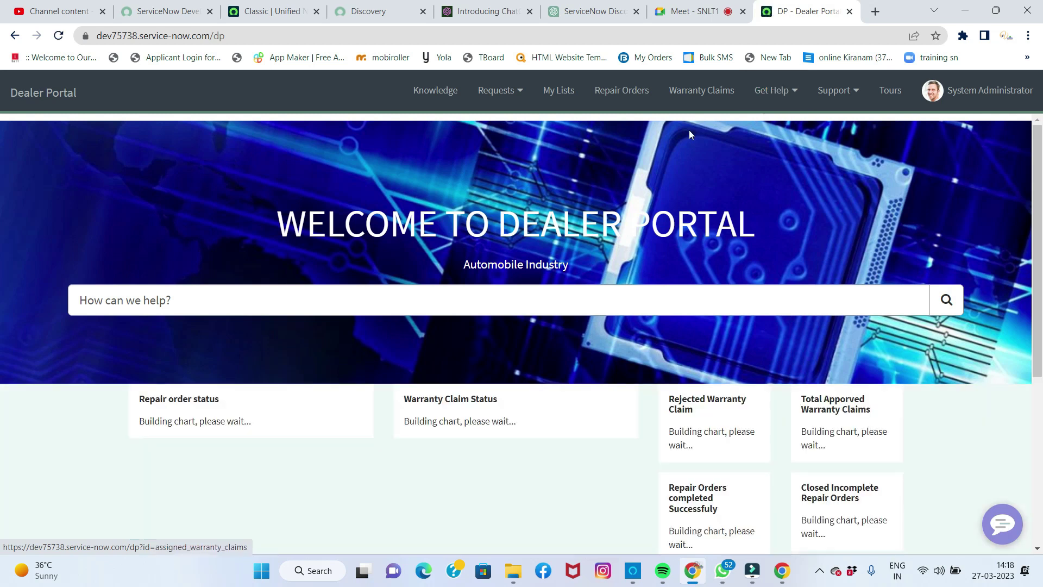
Step: Review the dashboard: 22 open repair orders, 18 approved and 10 rejected warranty claims
scroll(423, 222, "down", 4)
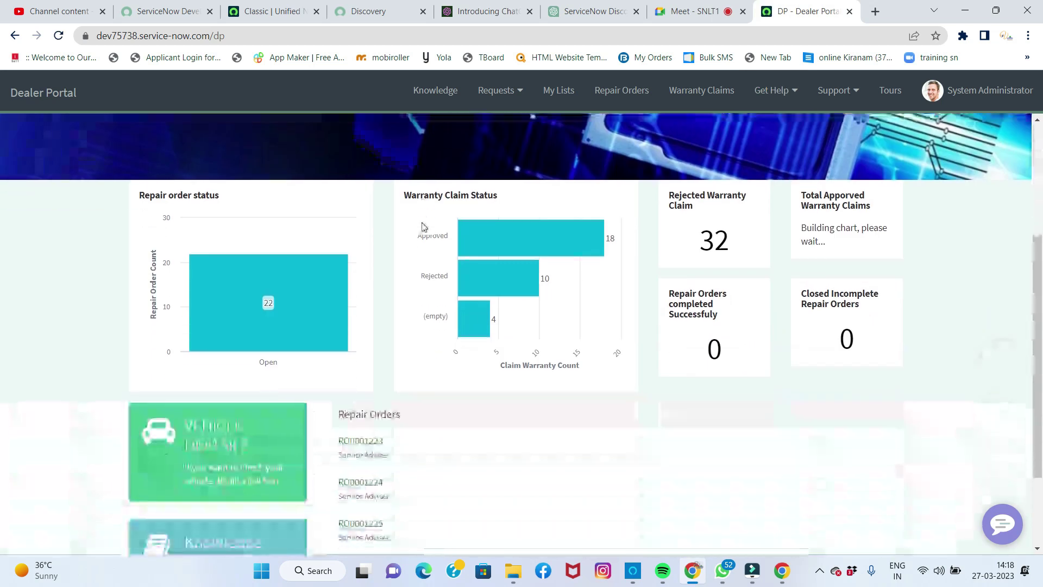
mouse_move(474, 276)
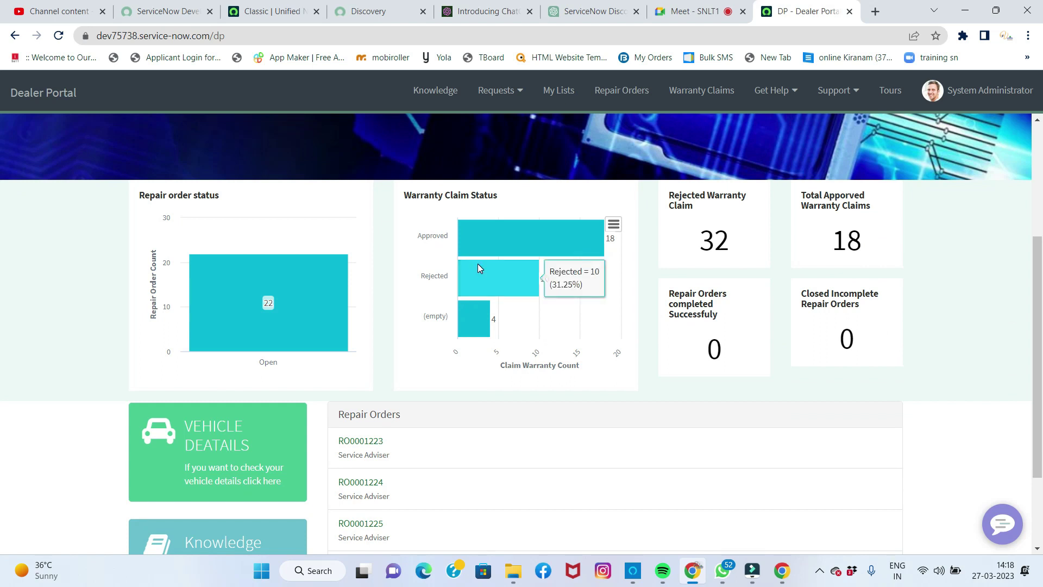
scroll(475, 282, "up", 4)
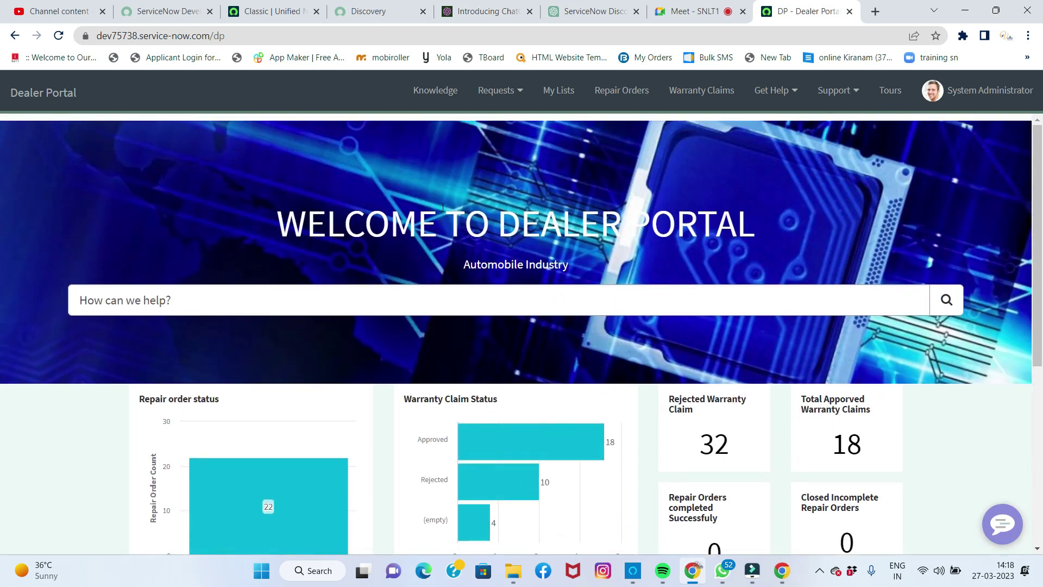
scroll(443, 207, "down", 3)
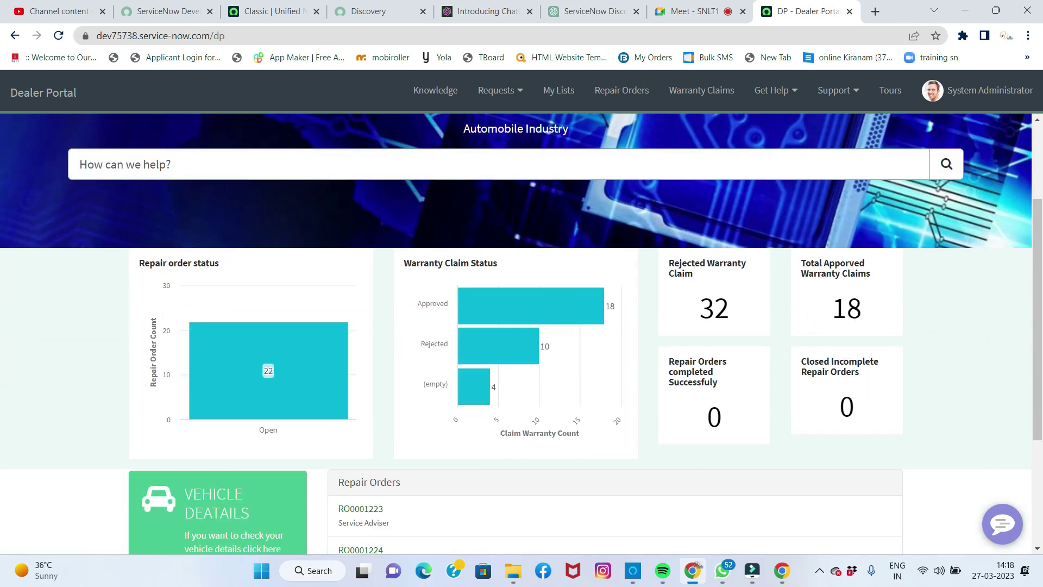
scroll(445, 203, "down", 1)
scroll(445, 205, "down", 2)
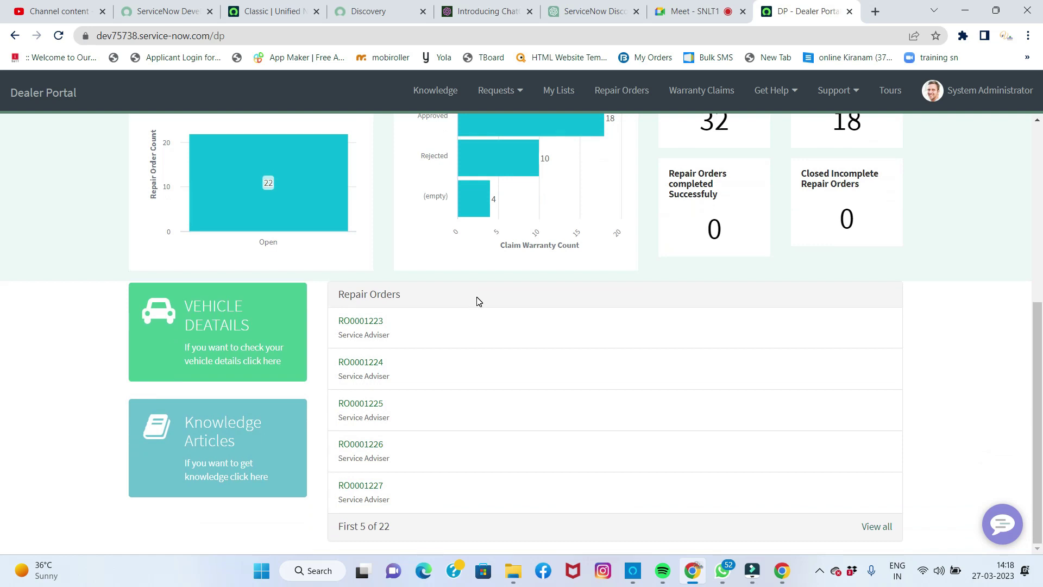
left_click(210, 336)
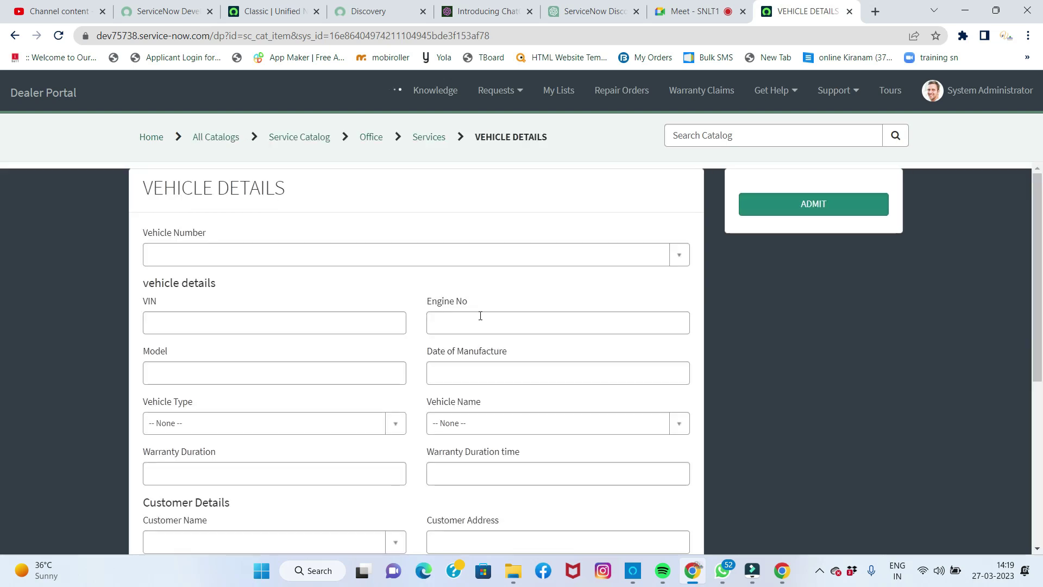
scroll(496, 320, "down", 1)
scroll(498, 323, "up", 1)
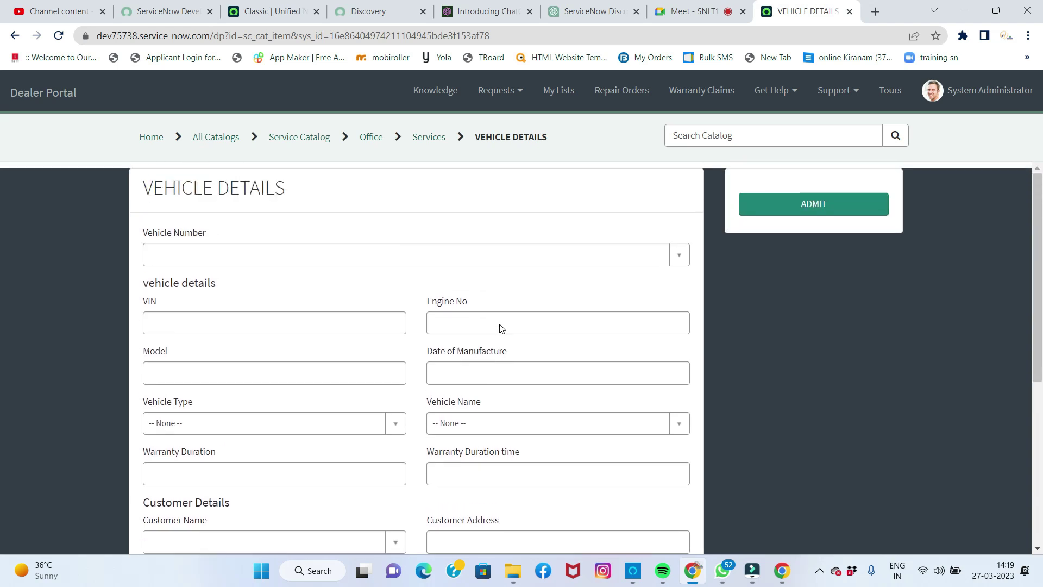
left_click(680, 262)
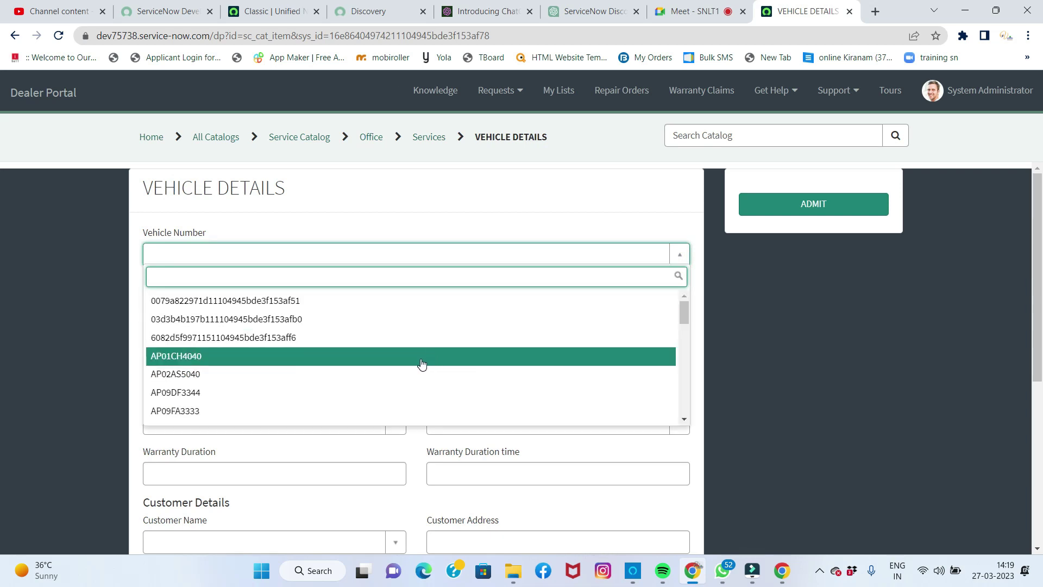
scroll(422, 365, "down", 5)
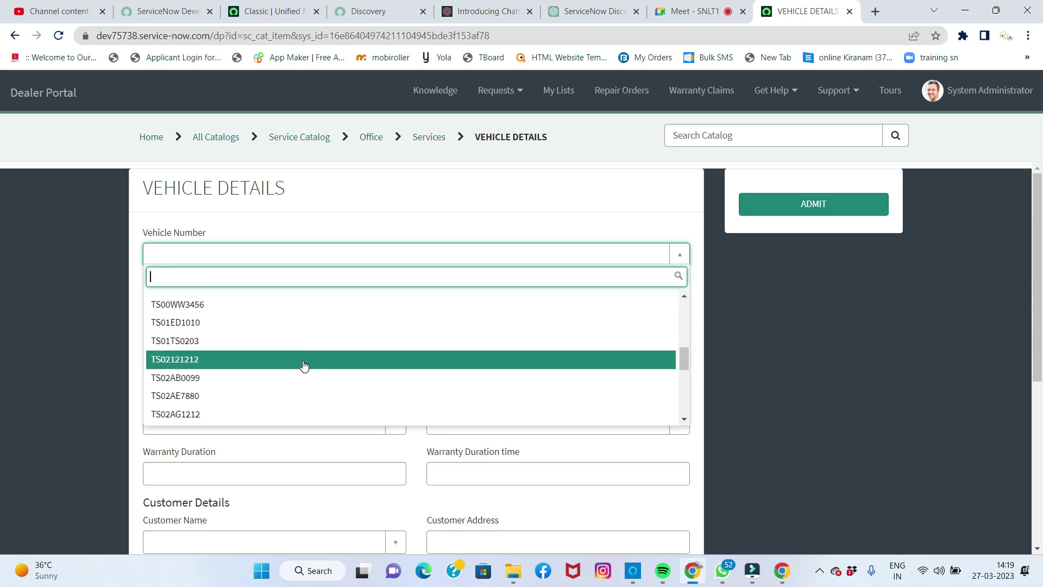
left_click(304, 366)
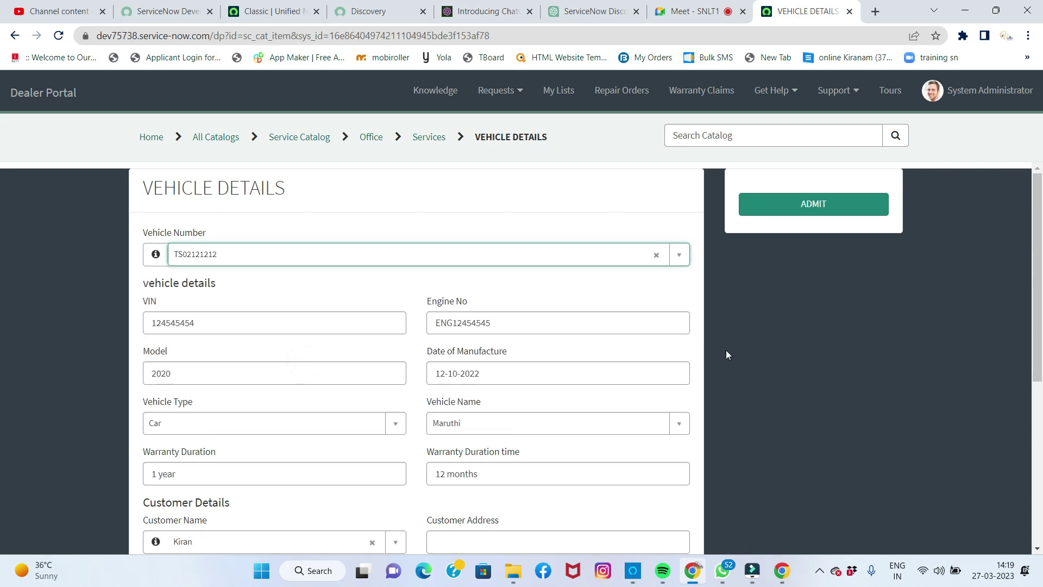
scroll(464, 394, "down", 5)
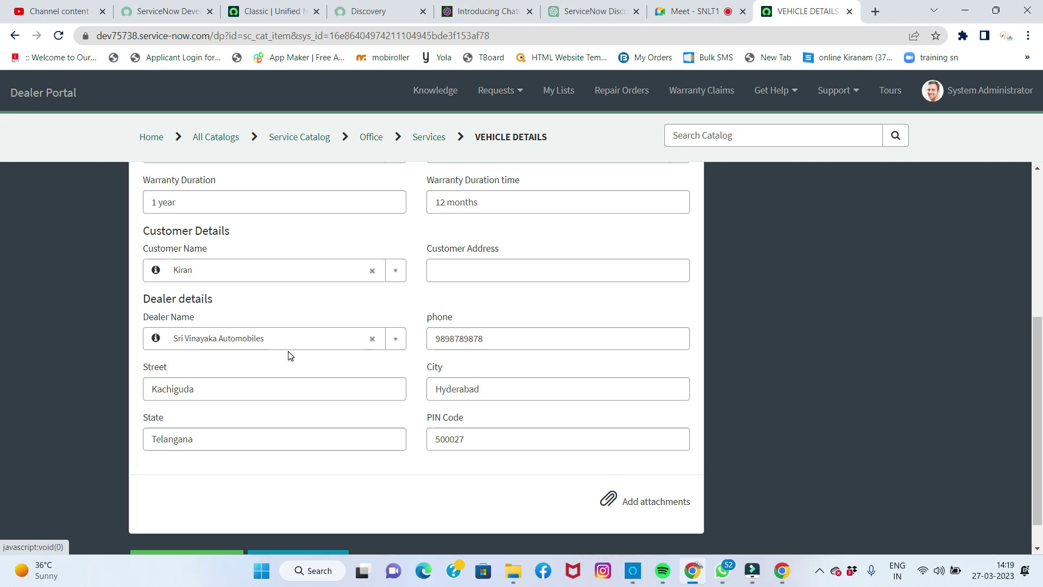
scroll(381, 365, "down", 1)
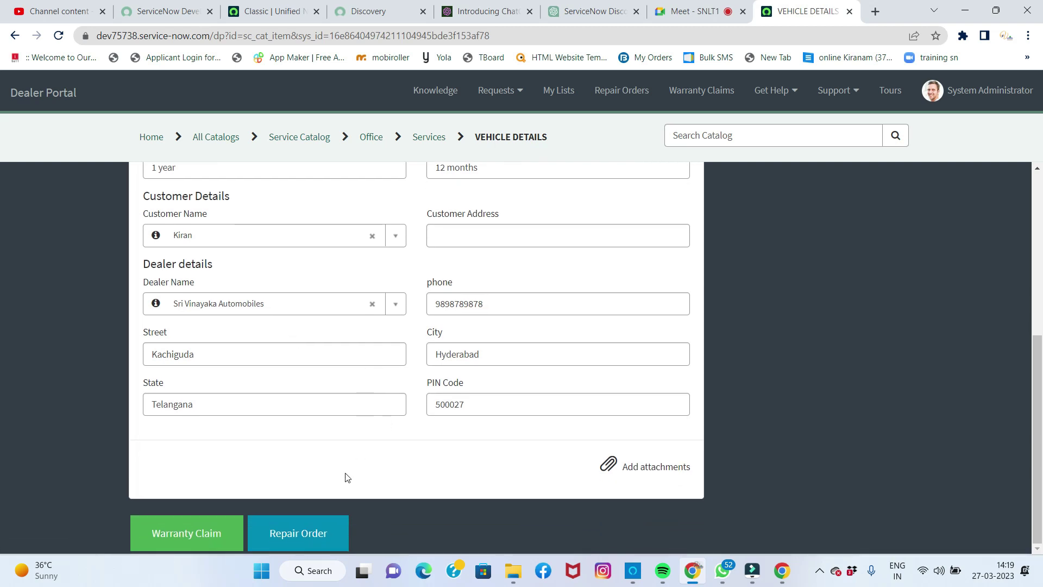
scroll(430, 304, "up", 5)
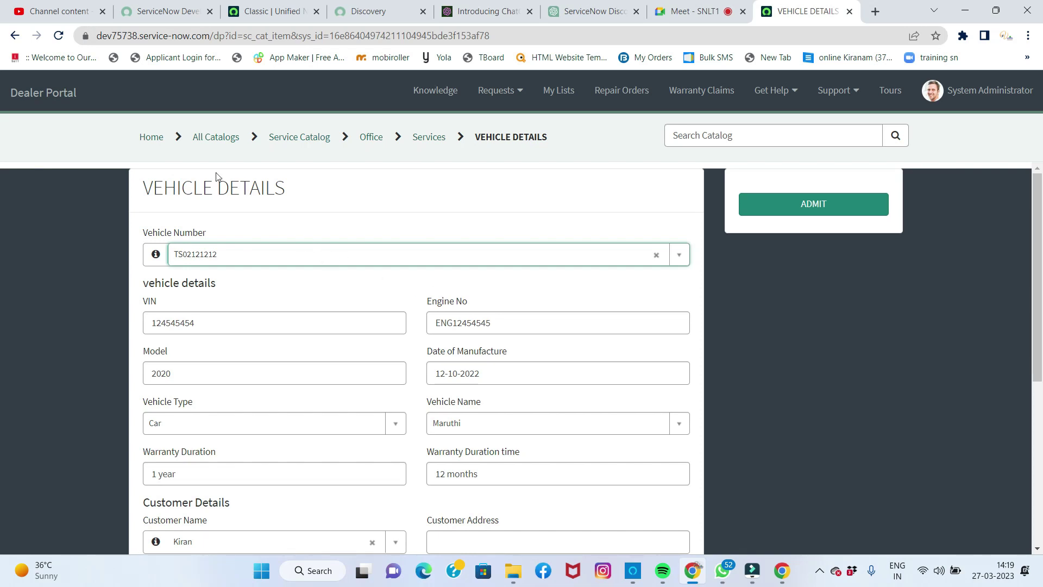
left_click(150, 138)
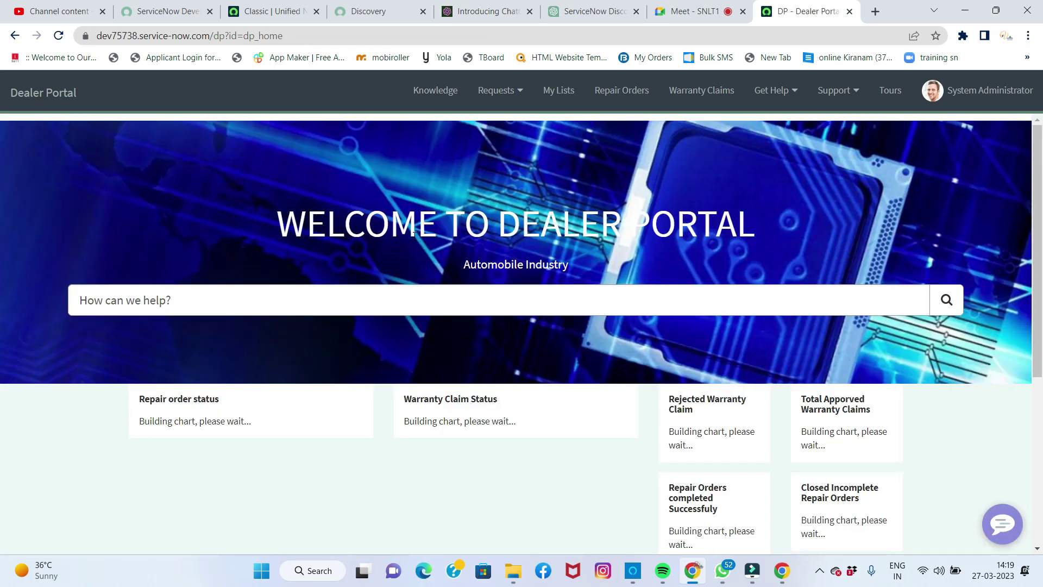
scroll(556, 324, "down", 6)
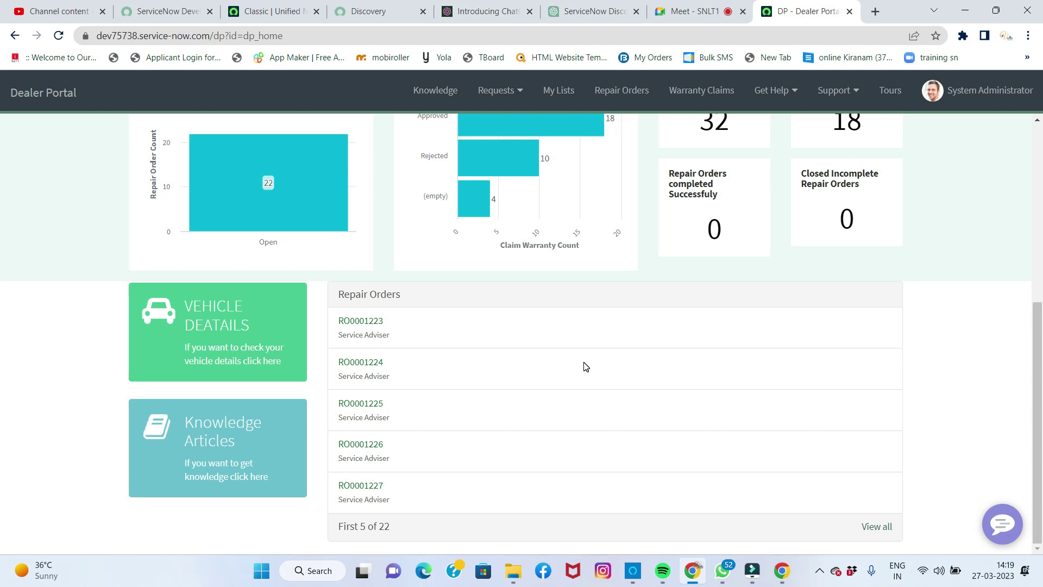
scroll(586, 366, "up", 6)
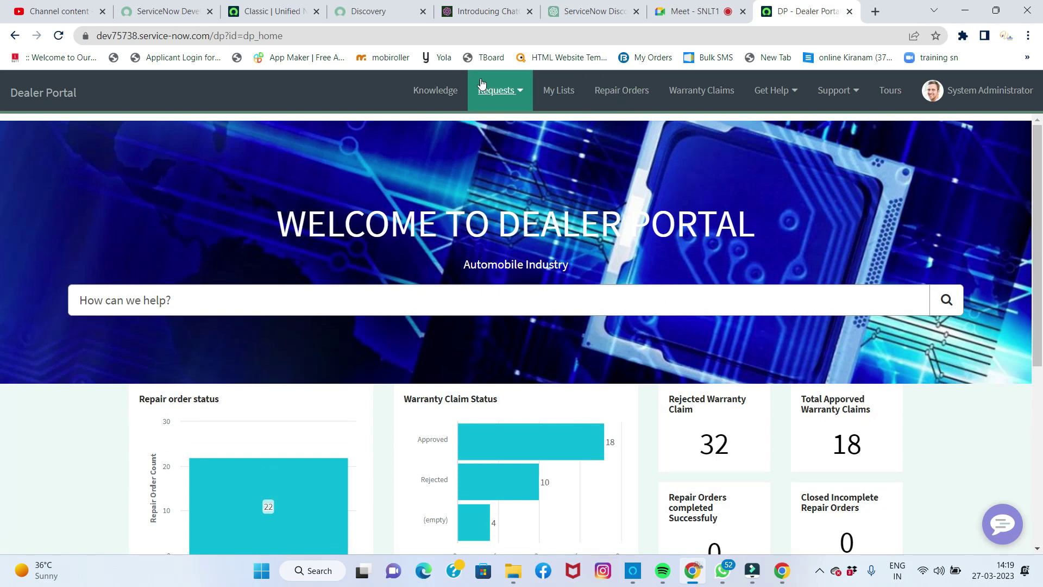
left_click(307, 35)
left_click_drag(306, 36, 93, 43)
key("ctrl+c")
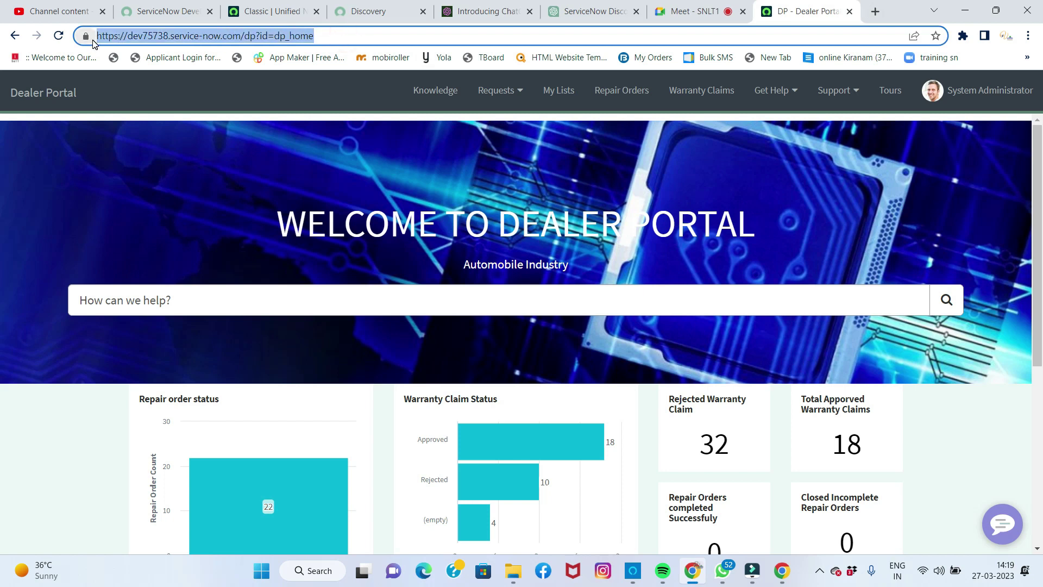
Step: Open the OEM Portal in a new tab by trimming the pasted address and adding 'oem'
left_click(877, 12)
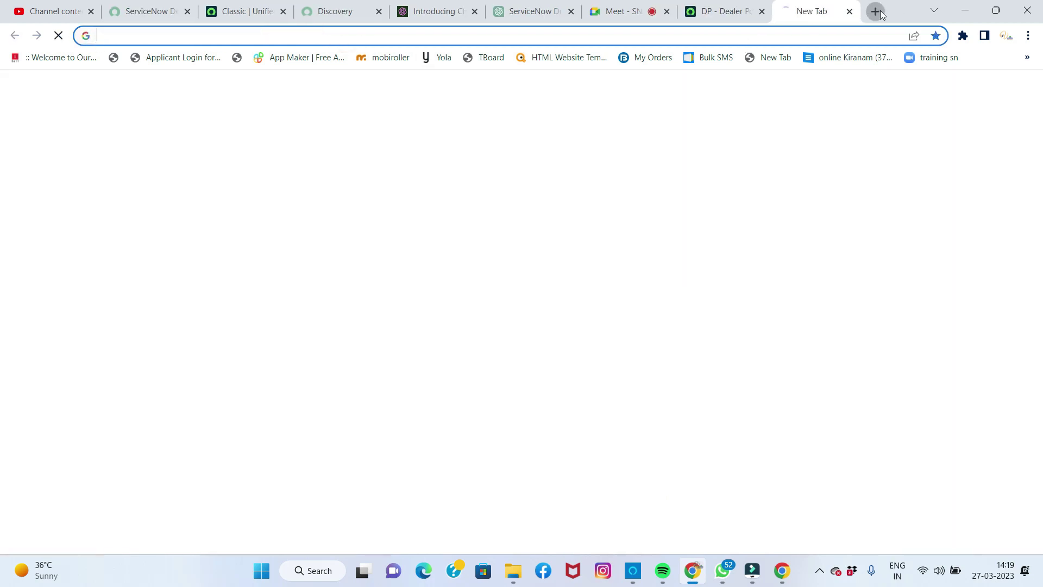
key("ctrl+v")
key("BackSpace")
key("BackSpace")
key("BackSpace")
key("BackSpace")
key("BackSpace")
key("BackSpace")
key("BackSpace")
key("BackSpace")
key("BackSpace")
key("BackSpace")
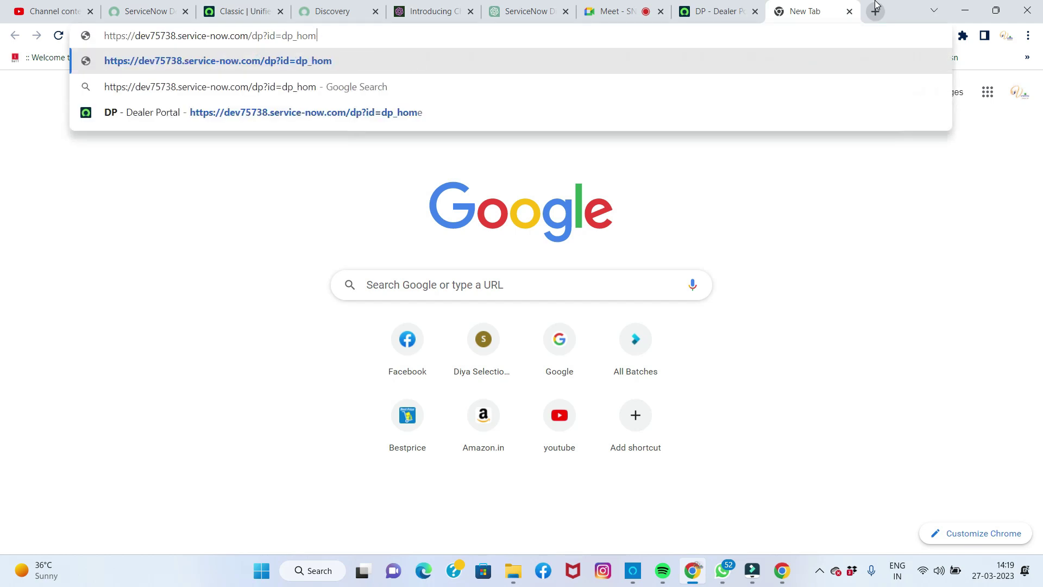
key("BackSpace")
key("BackSpace")
key("BackSpace")
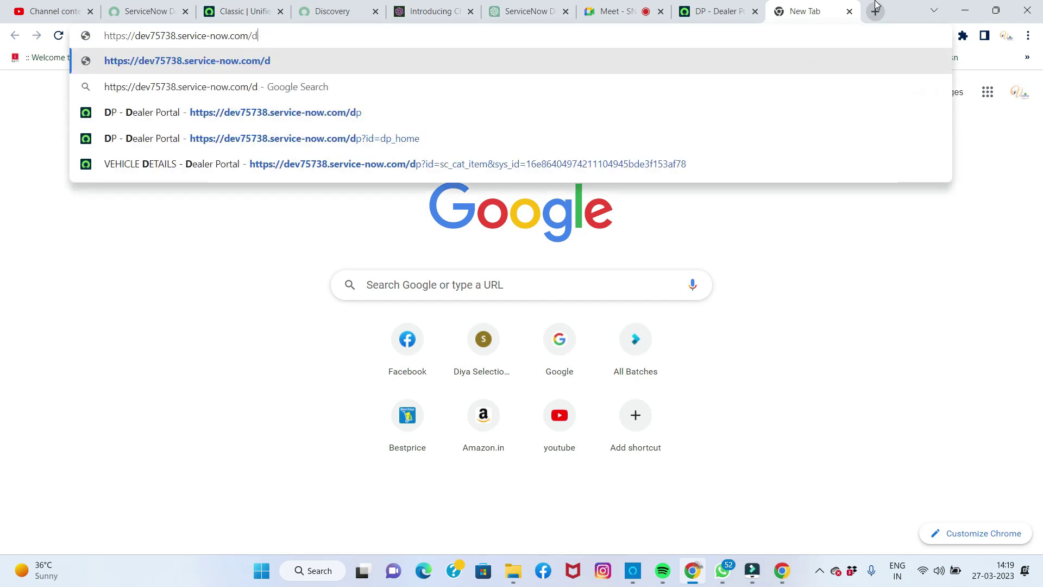
type("oem")
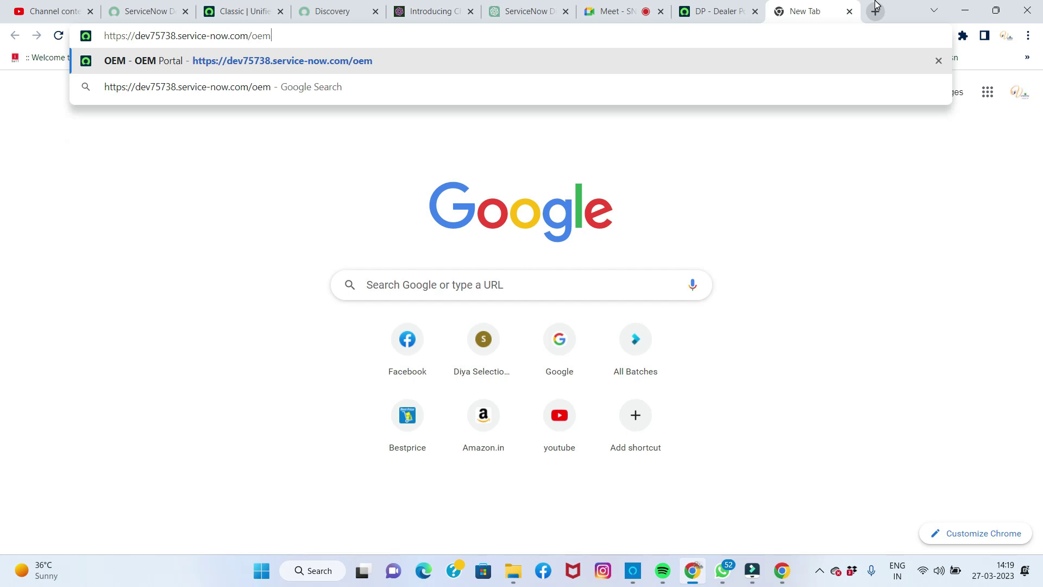
key("Return")
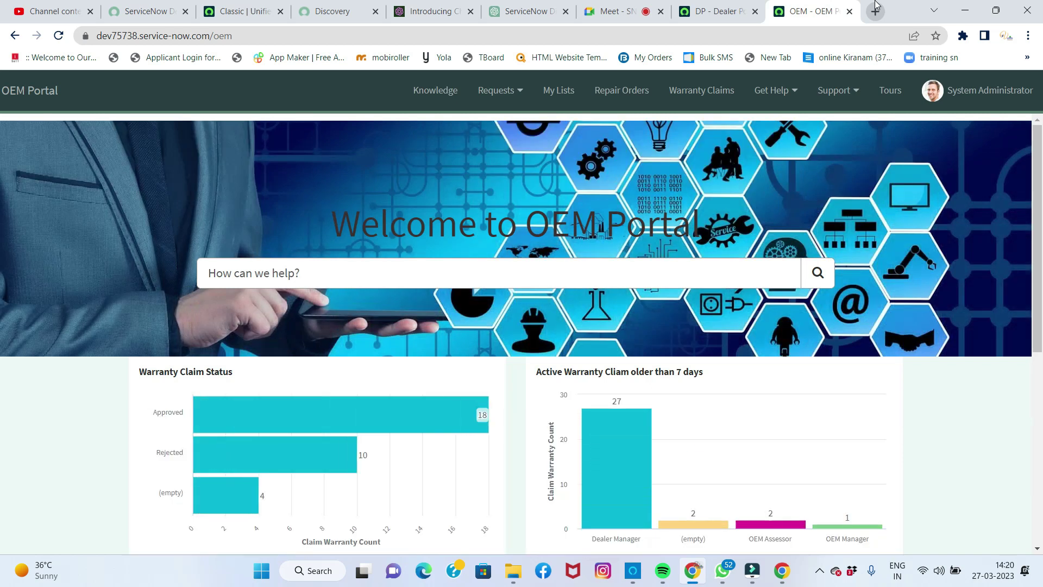
Step: Browse the dashboard, claim WA0001125 and Assigned Warranty Claims, then return to the OEM Portal home
scroll(750, 185, "down", 5)
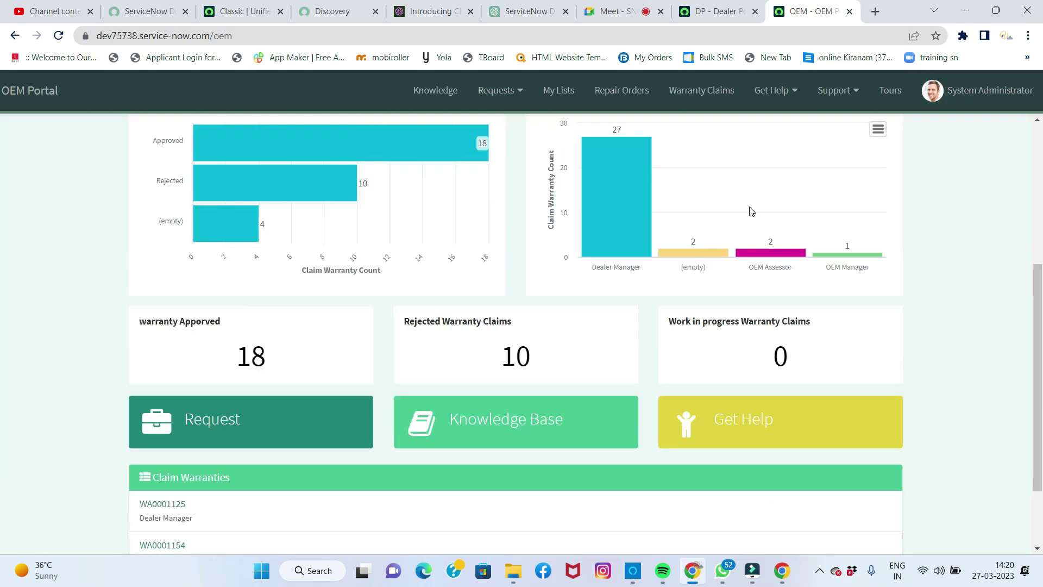
scroll(752, 212, "down", 2)
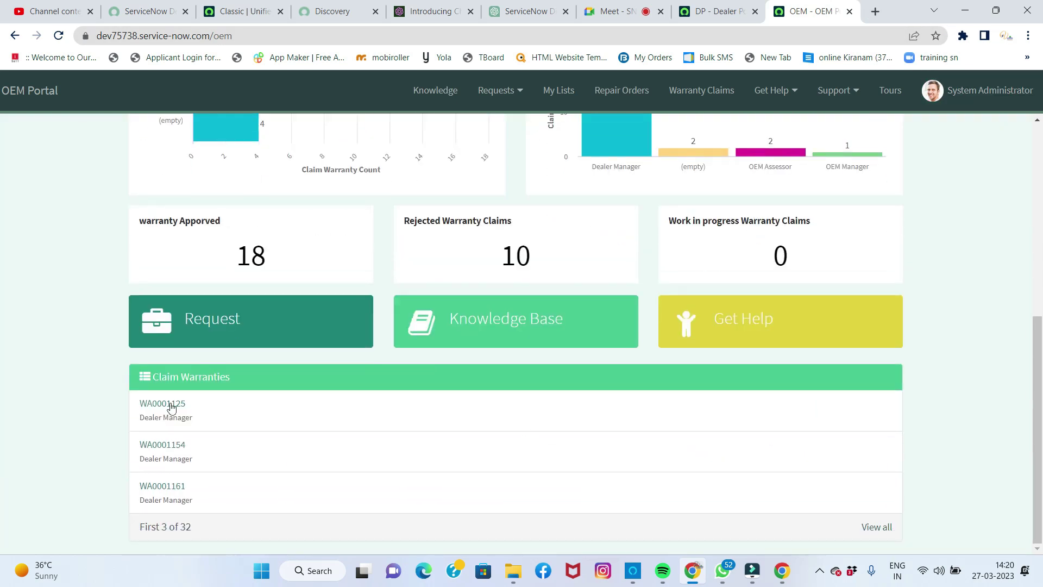
left_click(171, 404)
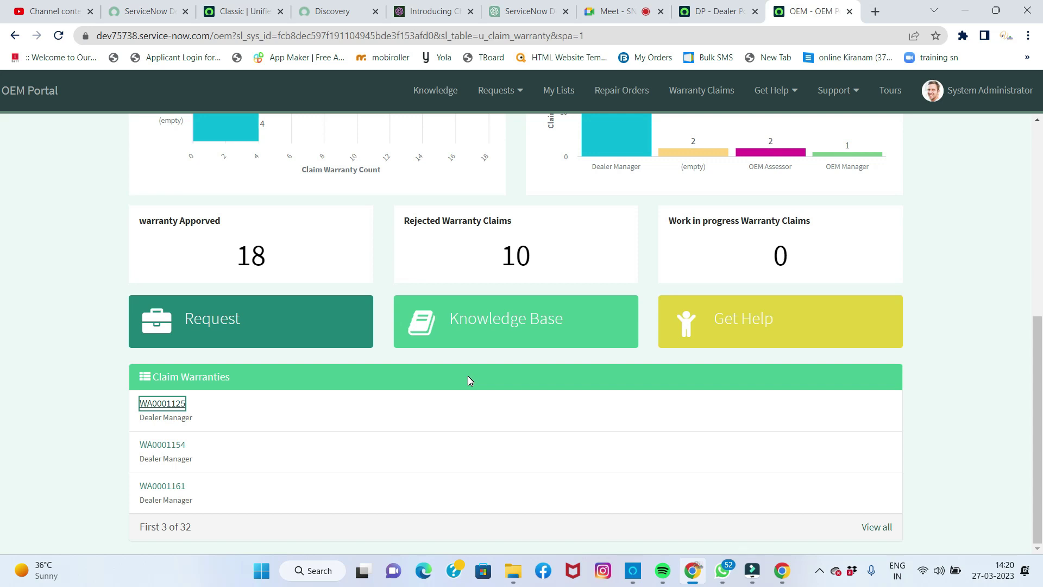
scroll(533, 359, "up", 5)
left_click(682, 97)
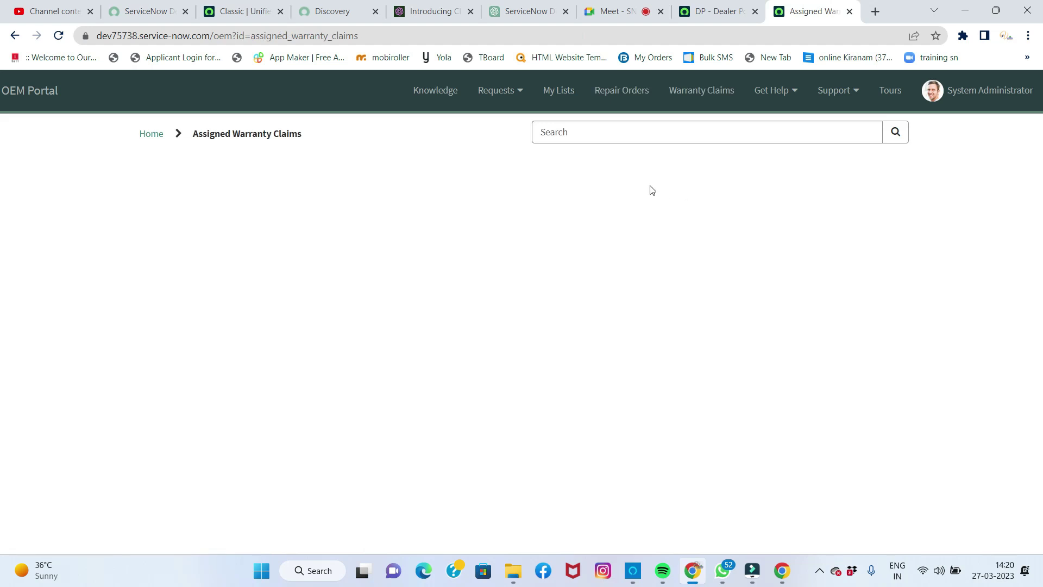
left_click(151, 136)
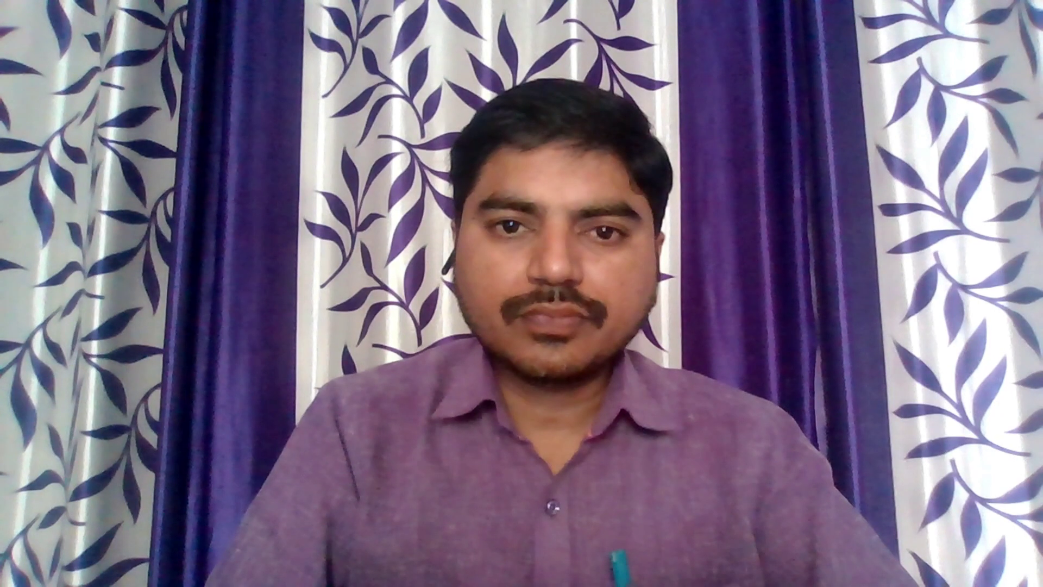